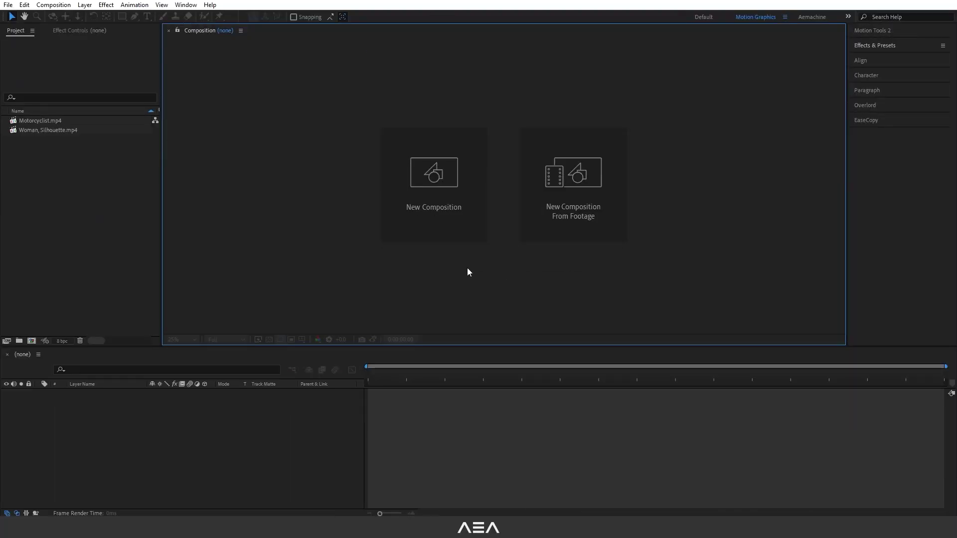
Select Motorcyclist.mp4 alone in the Project panel to build the Motorcyclist comp from it.
left_click_drag(83, 158, 34, 343)
left_click(70, 153)
left_click(55, 124)
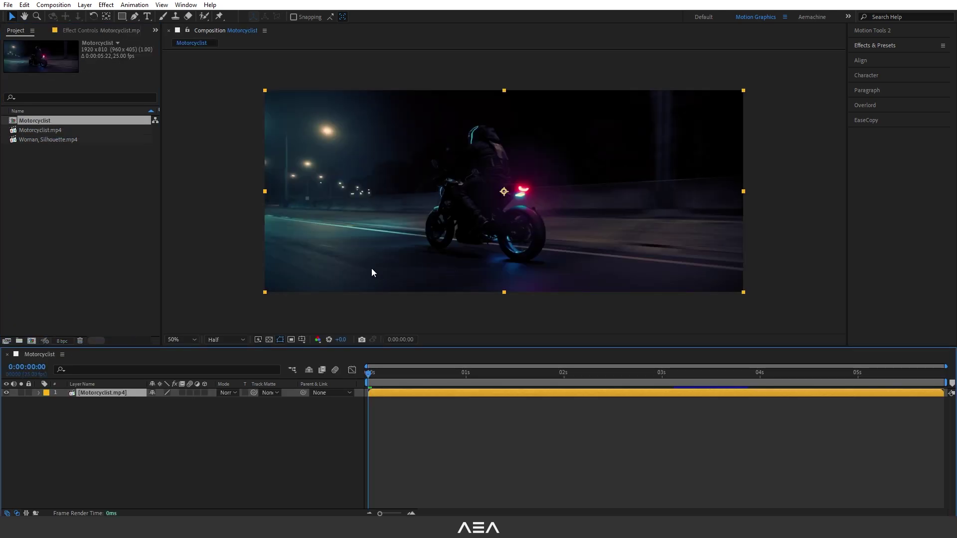
Add Woman, Silhouette.mp4 to the timeline below the motorcyclist layer and preview both clips.
left_click(49, 139)
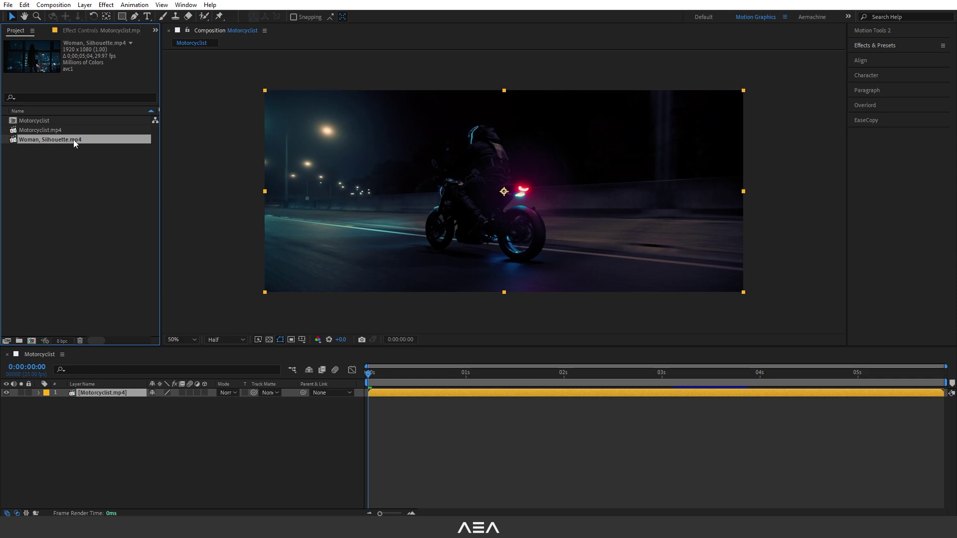
left_click_drag(74, 142, 97, 414)
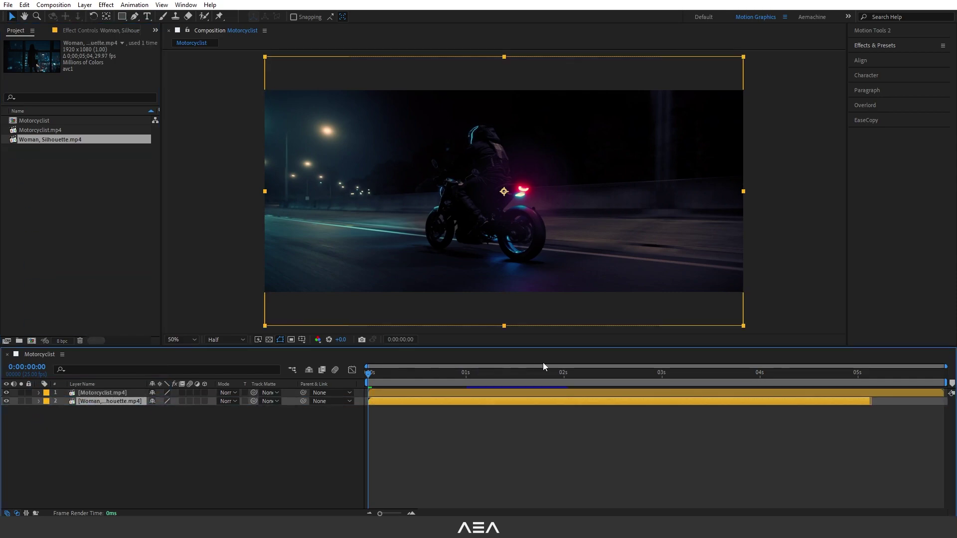
left_click_drag(462, 378, 564, 387)
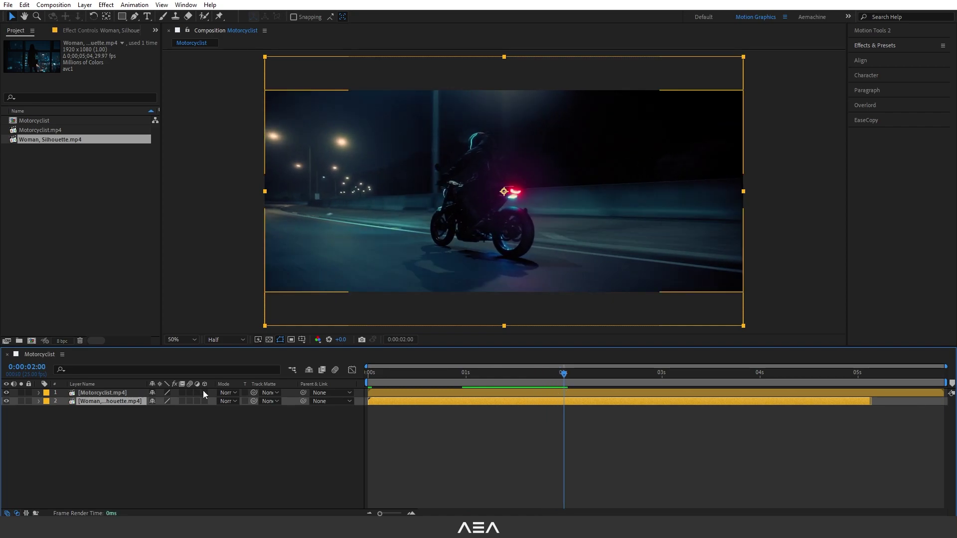
Slide the Motorcyclist.mp4 layer so it starts at 2 seconds.
left_click(160, 393)
left_click_drag(408, 392, 605, 403)
left_click_drag(498, 385, 564, 389)
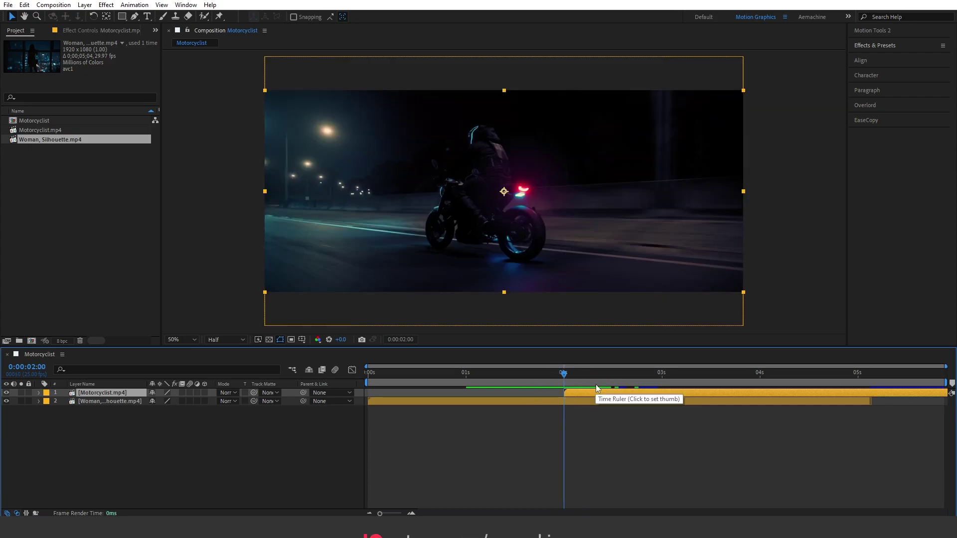
At 1:13, move the woman silhouette image lower in the frame.
left_click(516, 379)
left_click(560, 170)
left_click_drag(504, 191, 503, 215)
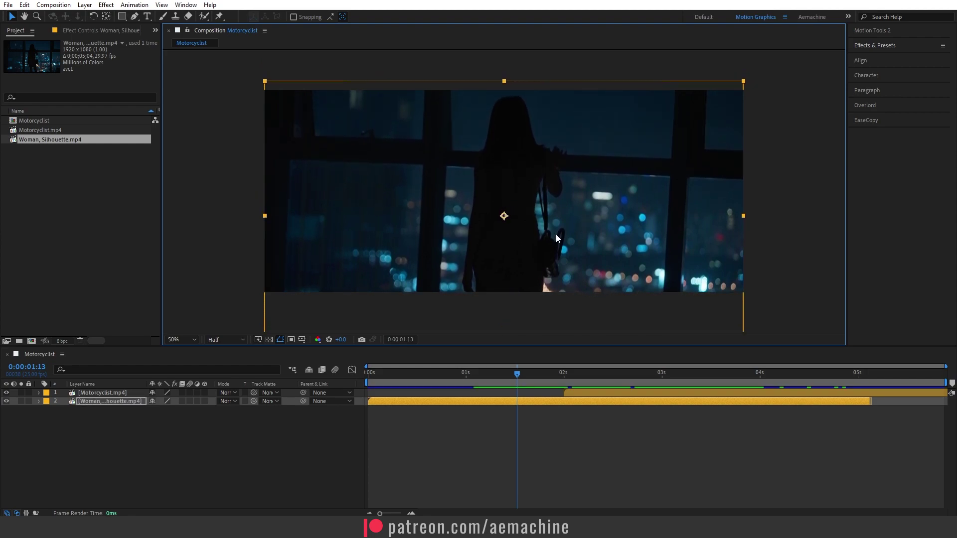
left_click(180, 437)
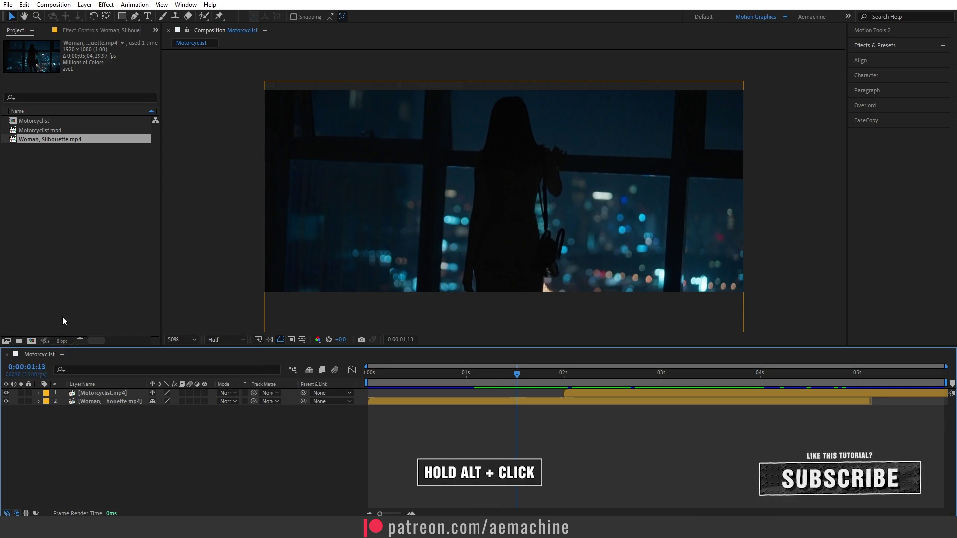
Raise the project colour depth to 32 bpc and import VHS_Glitch from the Glitch Footage folder.
left_click(64, 341, "alt")
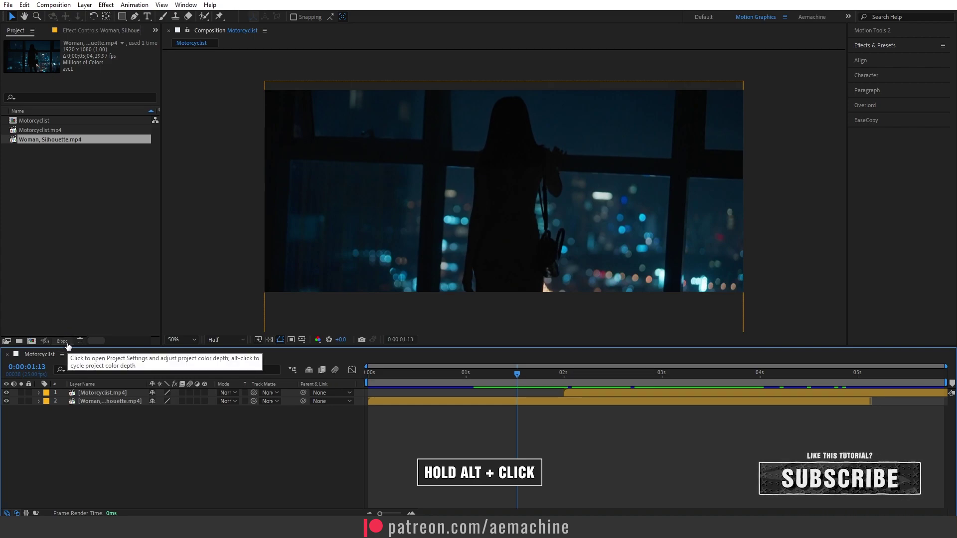
left_click(67, 343, "alt")
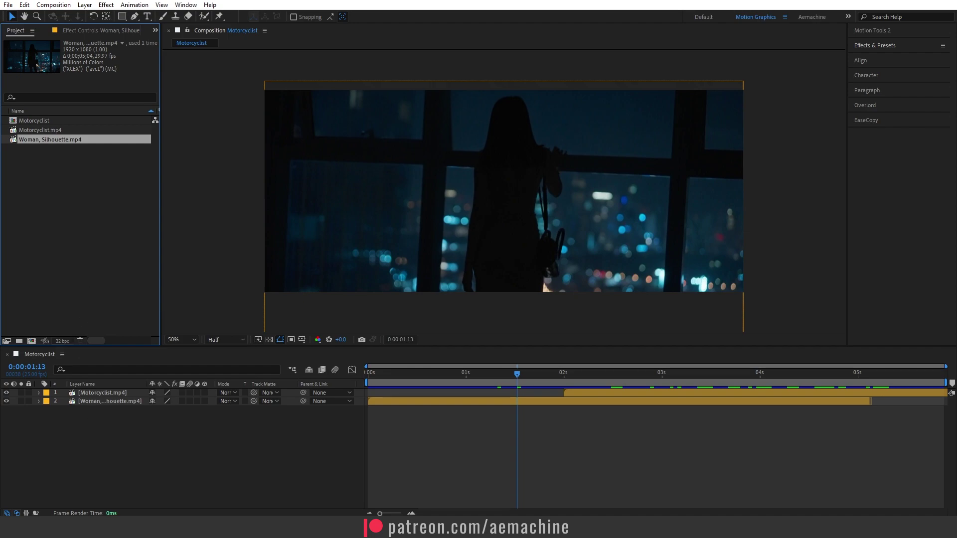
key("alt+Tab")
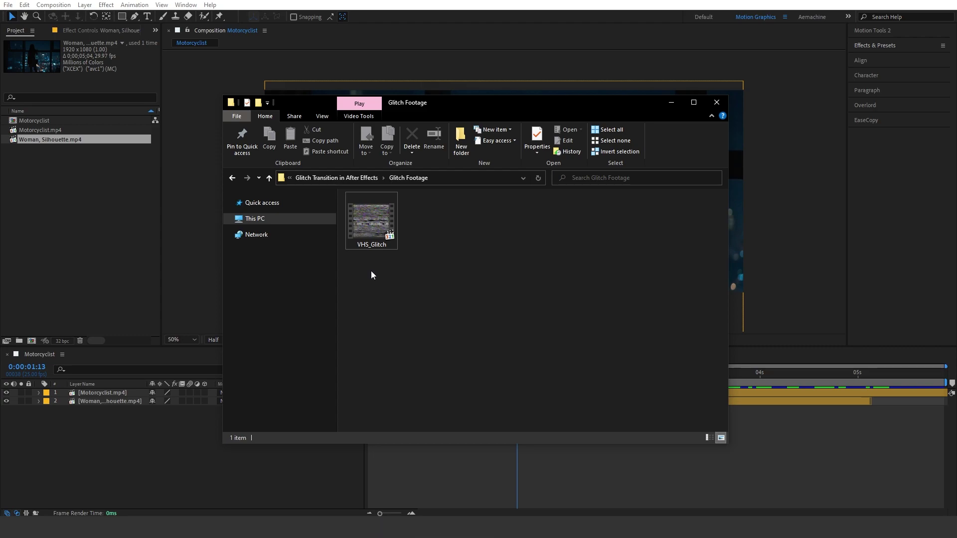
left_click_drag(390, 232, 132, 205)
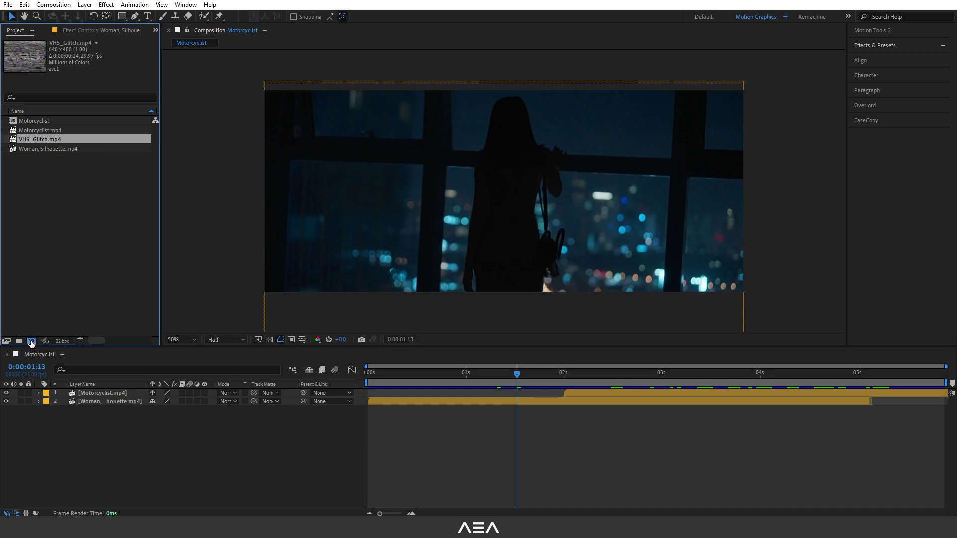
Create a new composition named Glitch Map and place VHS_Glitch.mp4 in it.
left_click(31, 342)
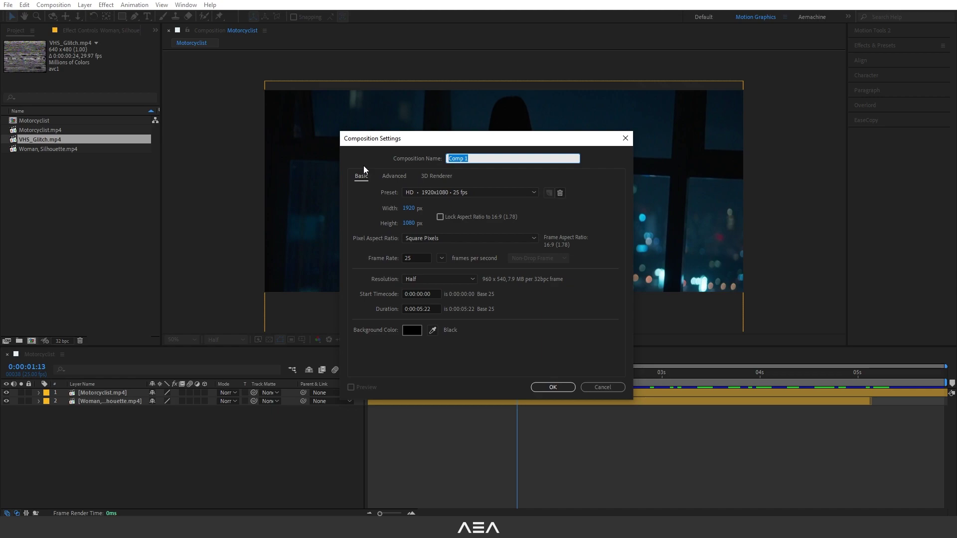
type("Glitch Map")
left_click(376, 309)
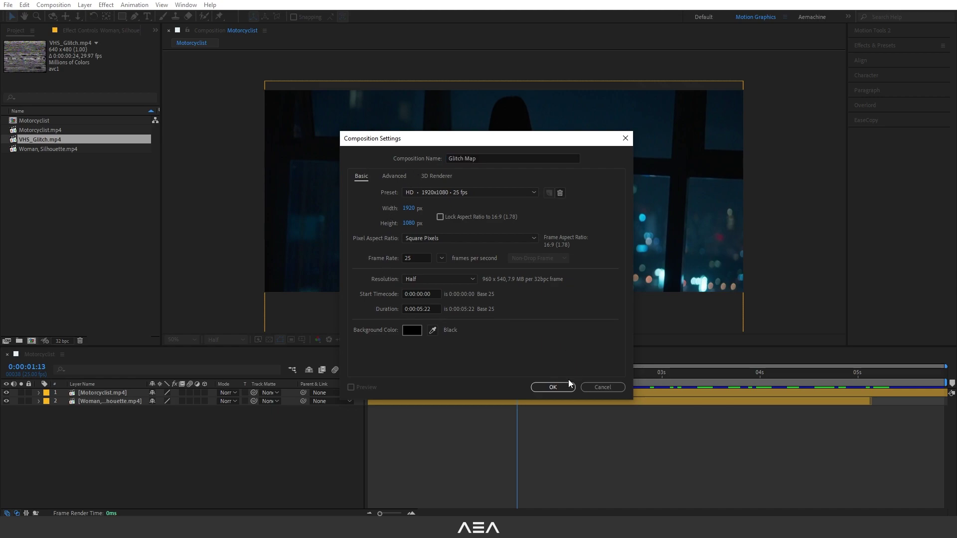
left_click(553, 387)
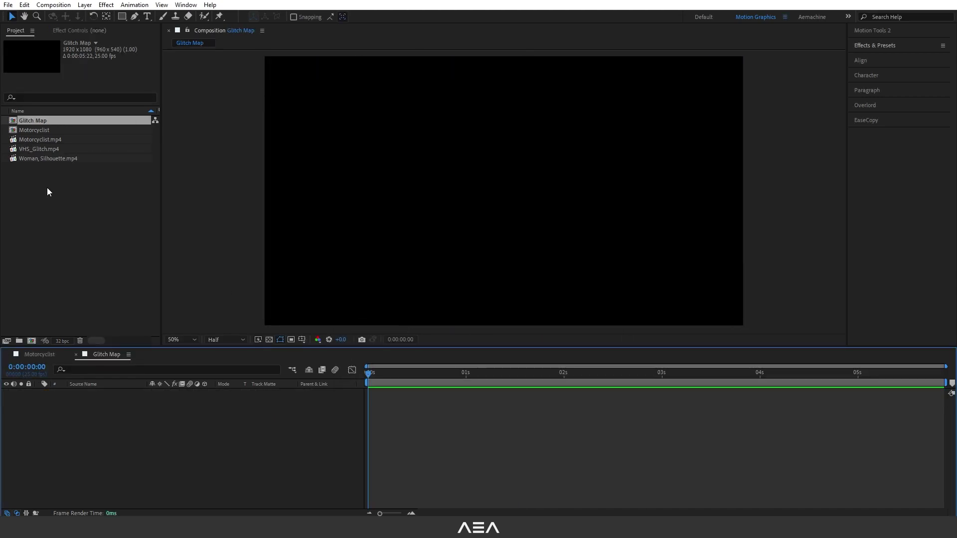
left_click_drag(46, 150, 130, 418)
left_click_drag(411, 379, 362, 394)
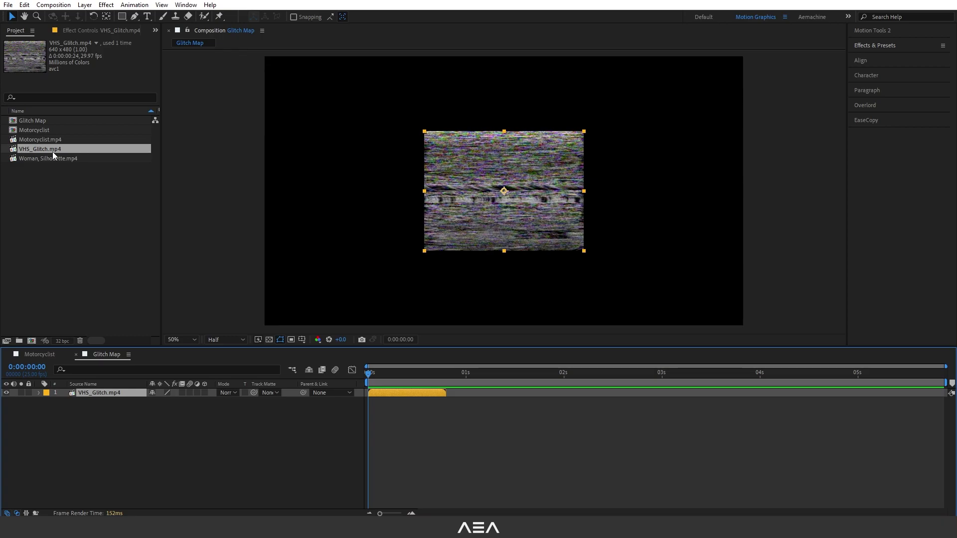
Loop VHS_Glitch 20 times in Interpret Footage and extend the layer to the comp's end.
left_click(7, 341)
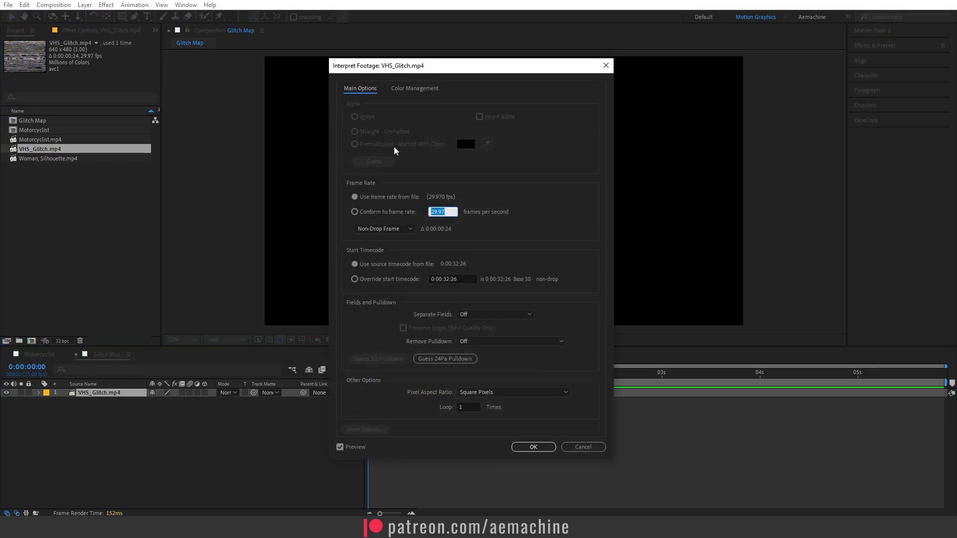
left_click(468, 408)
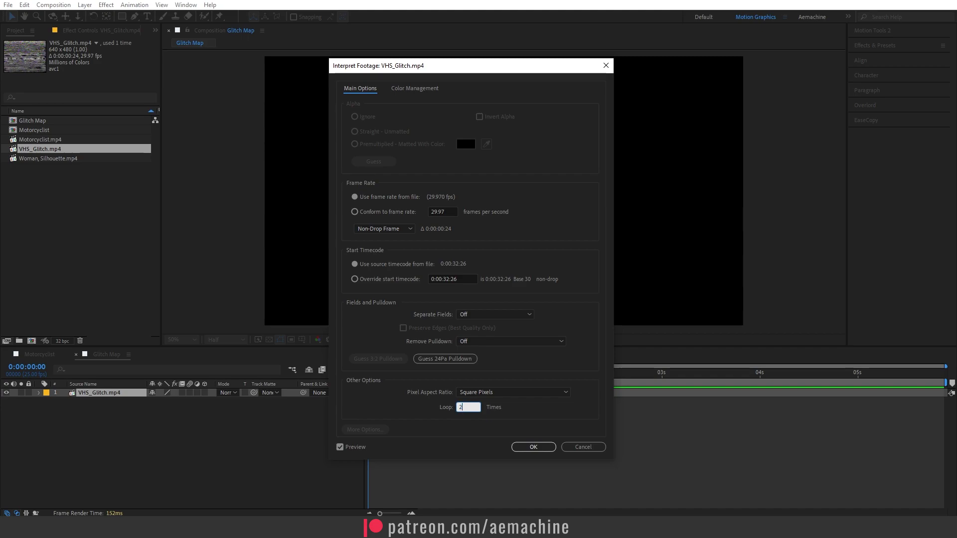
left_click(437, 414)
left_click(530, 448)
left_click_drag(445, 393, 954, 409)
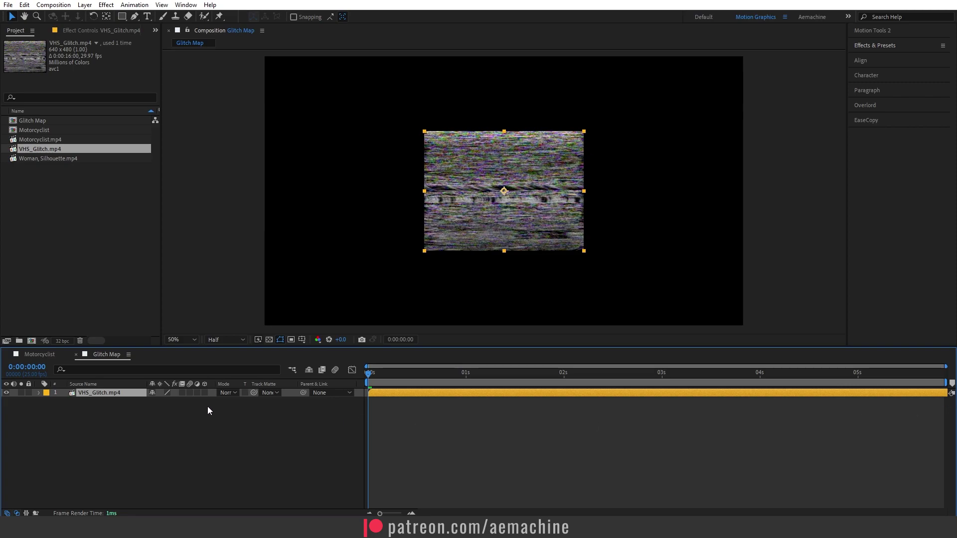
Apply CC RepeTile to the VHS_Glitch layer.
left_click(883, 49)
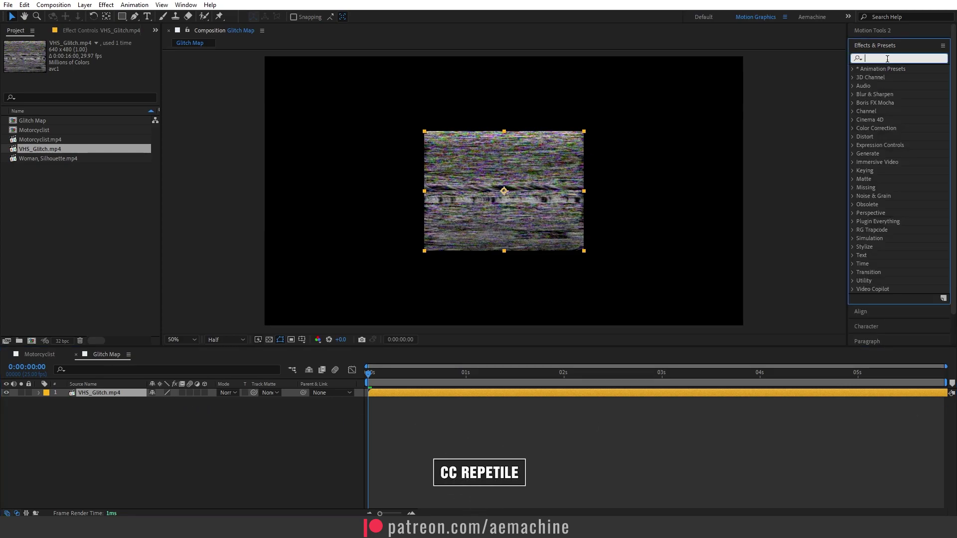
type("cc rep")
left_click(103, 393)
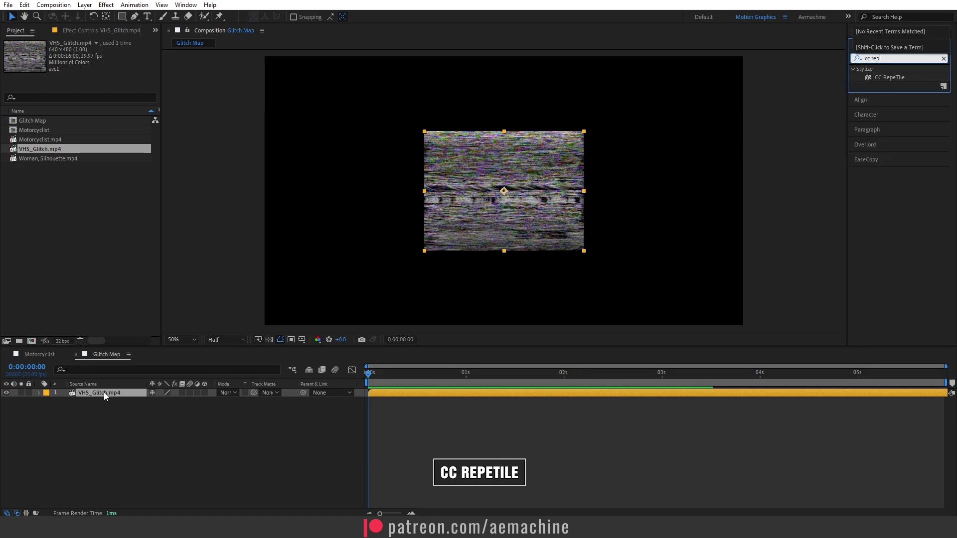
double_click(890, 78)
Set CC RepeTile Expand Right 800, Left 638, Down 492, Up 407 to fill the frame.
left_click(90, 59)
type("800")
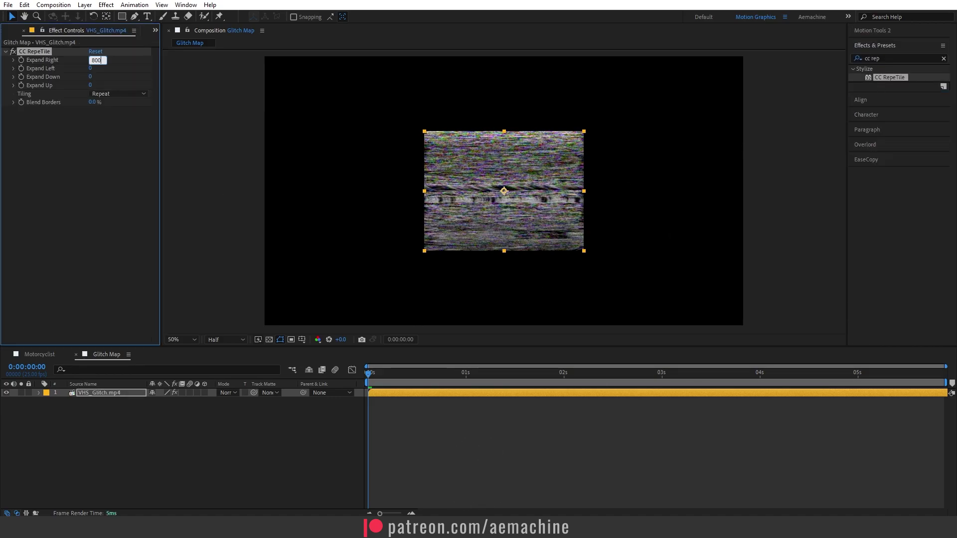
left_click(125, 83)
left_click_drag(91, 68, 249, 79)
left_click_drag(90, 85, 286, 79)
left_click_drag(406, 369, 325, 393)
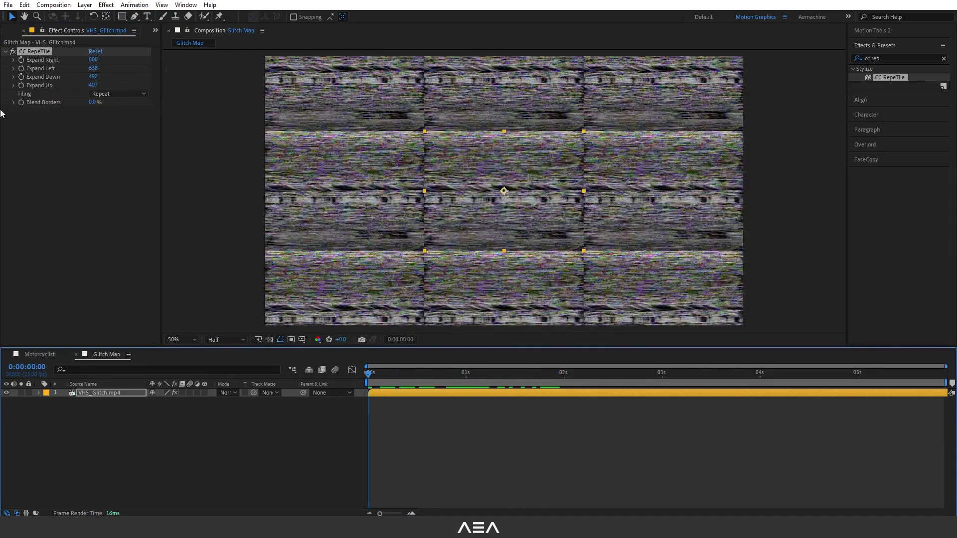
left_click(9, 31)
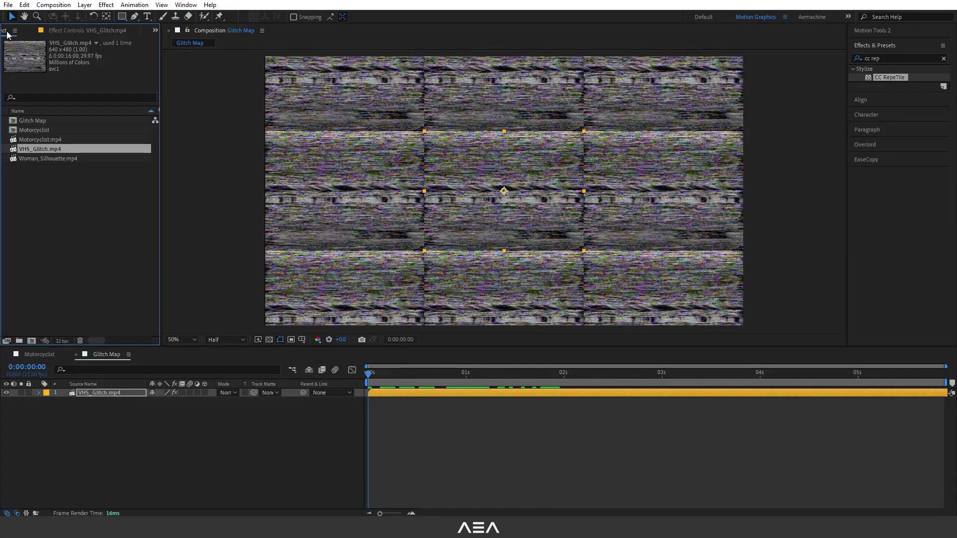
Add the Glitch Map comp as a layer in Motorcyclist and hide it.
left_click(37, 355)
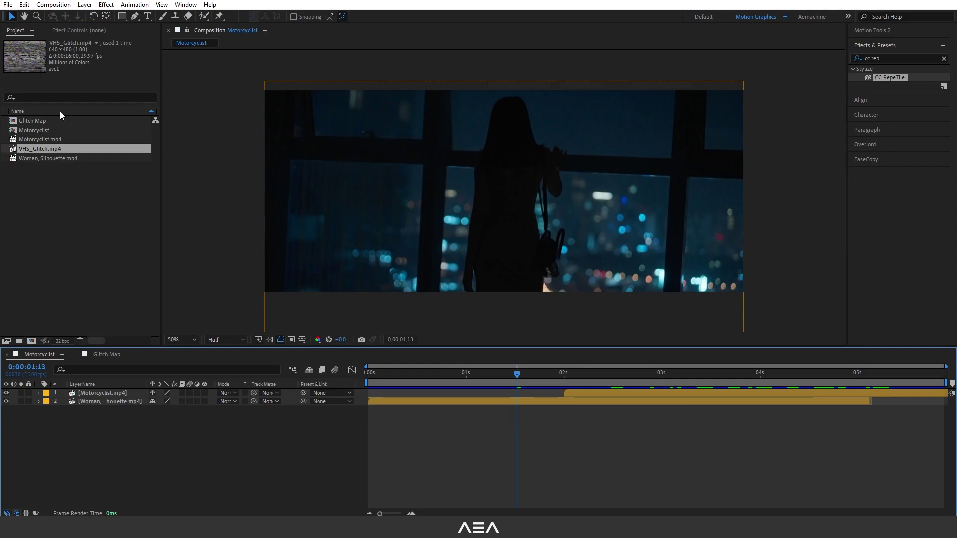
left_click(40, 120)
left_click_drag(59, 120, 119, 431)
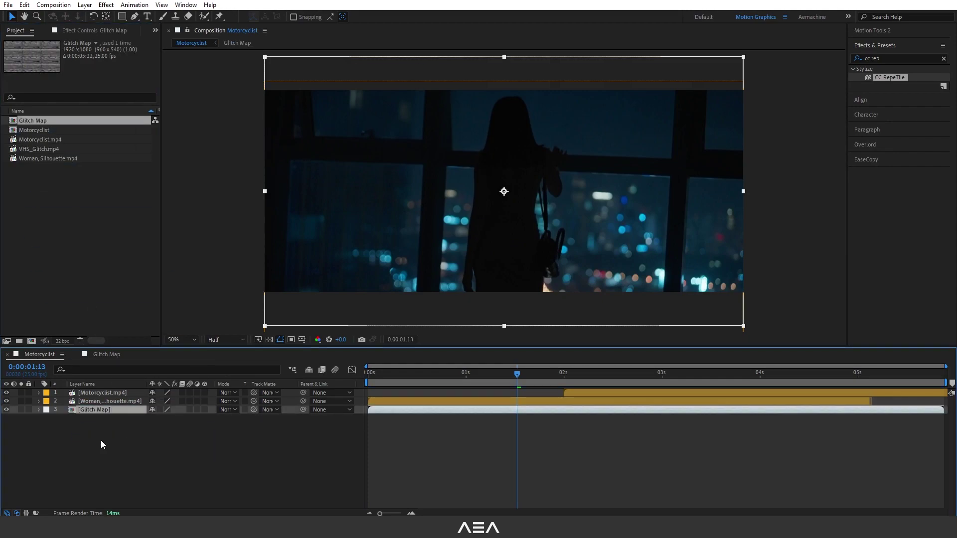
left_click(7, 409)
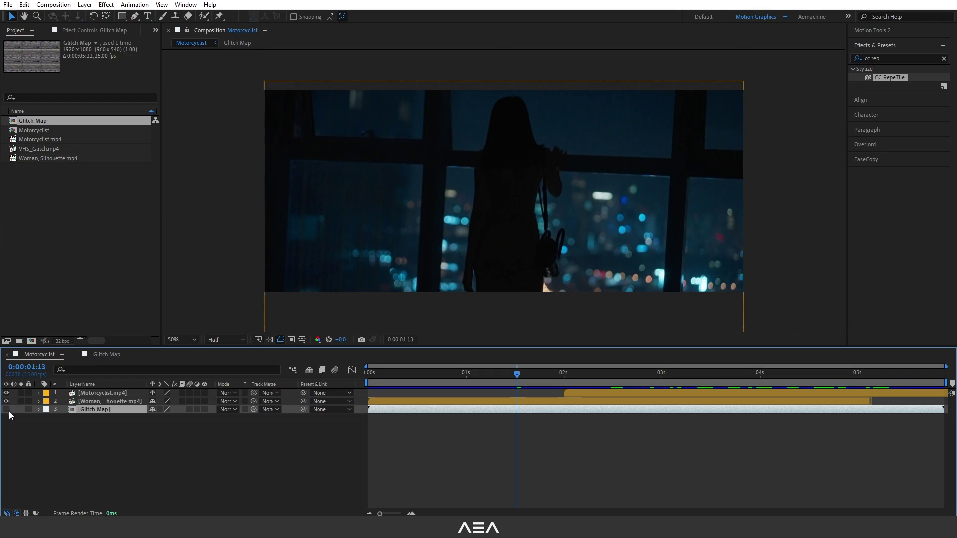
Create a new adjustment layer at the top of the stack, starting at 1:15.
right_click(96, 440)
mouse_move(199, 317)
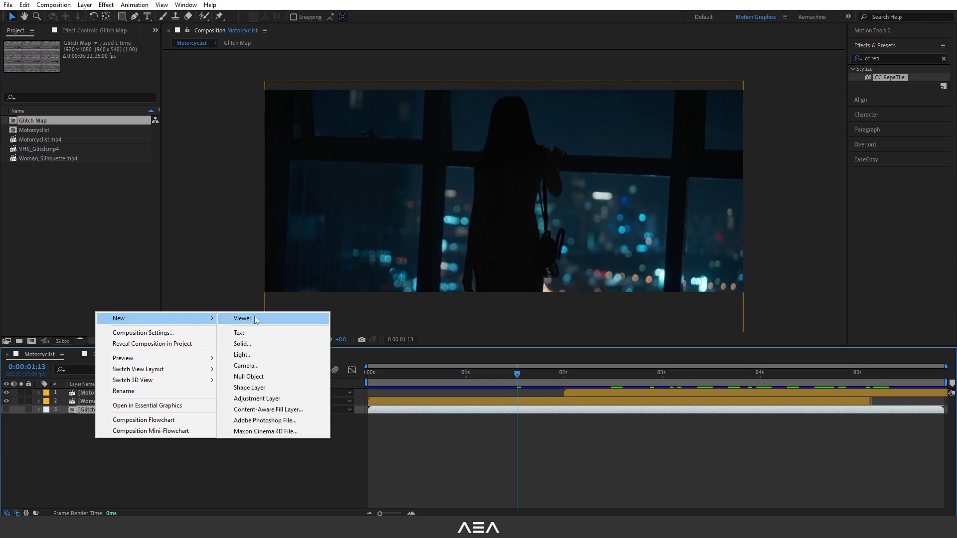
left_click(241, 398)
left_click_drag(114, 410, 117, 392)
mouse_move(521, 378)
left_mouse_down()
mouse_move(567, 376)
mouse_move(523, 378)
left_mouse_up()
left_click_drag(368, 393, 525, 393)
Trim the adjustment layer to end at the motorcycle cut and rename it Glitch FX.
key("space")
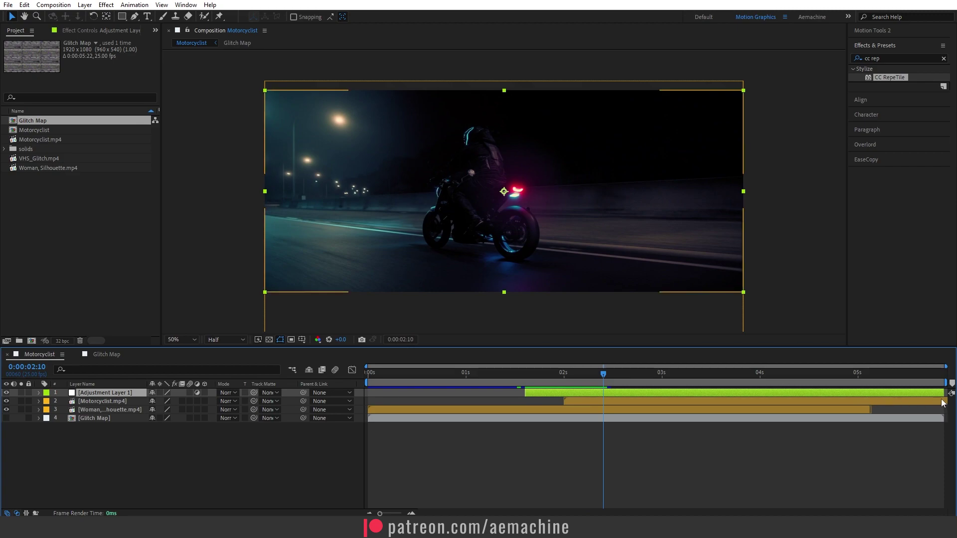
left_click_drag(943, 393, 604, 406)
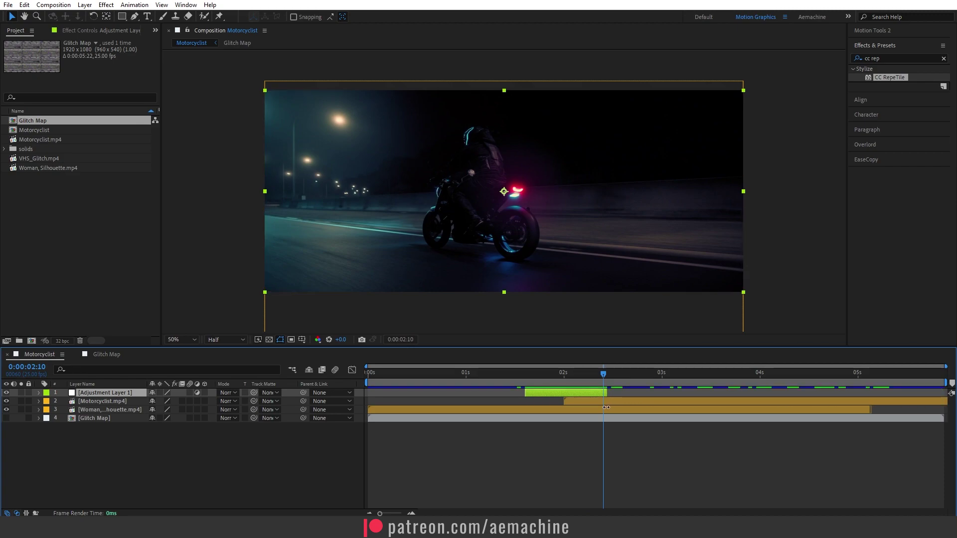
left_click_drag(526, 377, 545, 381)
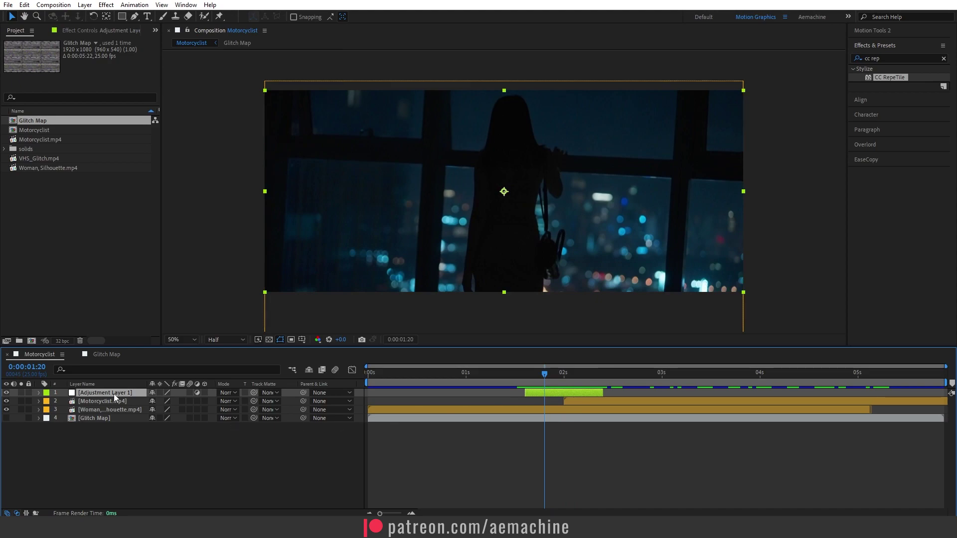
key("Return")
type("Glitch FX")
key("Return")
Search effects for 'dis' to find Displacer Pro and browse its plugin page.
left_click_drag(891, 56, 847, 61)
type("dis")
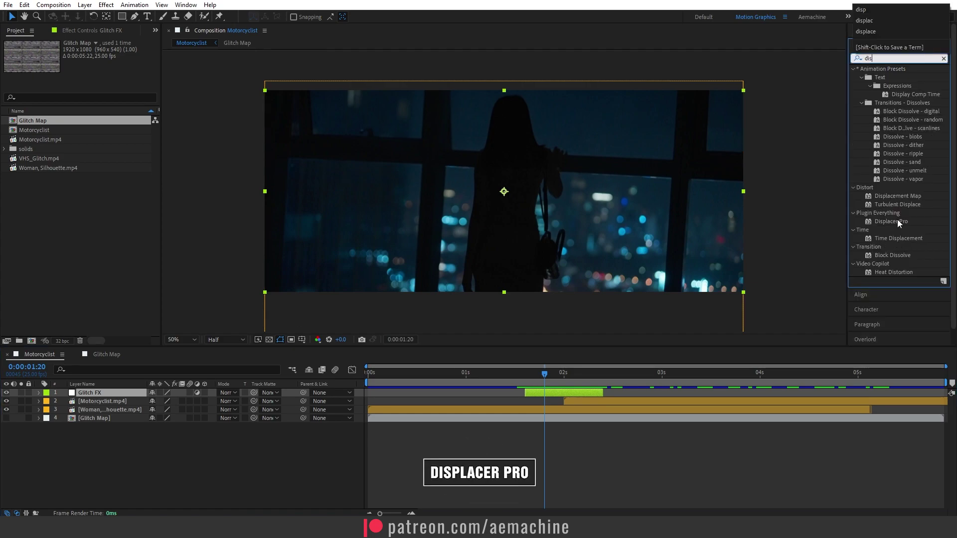
left_click(892, 220)
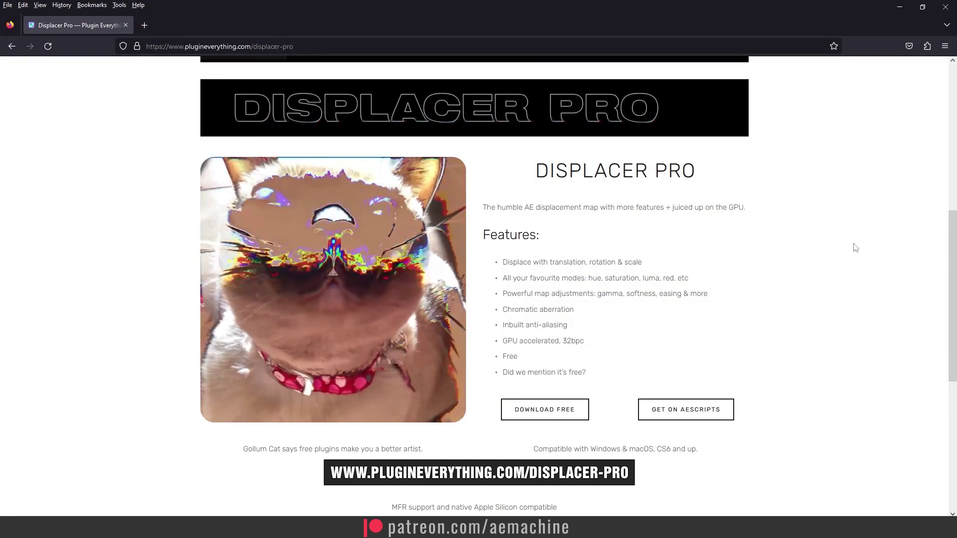
scroll(954, 282, "up", 10)
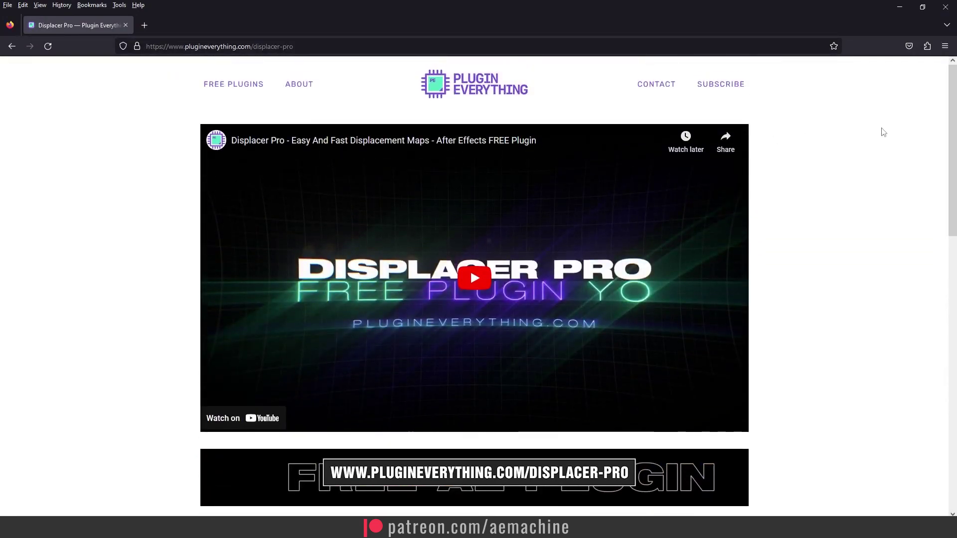
scroll(938, 290, "down", 10)
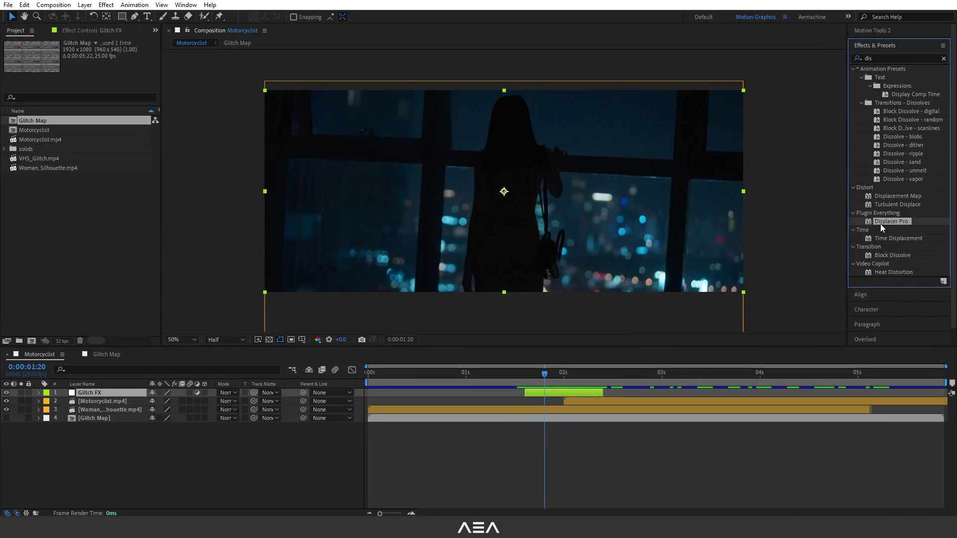
Search Effects & Presets for 'displace' and apply Displacer Pro to the Glitch FX layer.
left_click(893, 56)
type("place")
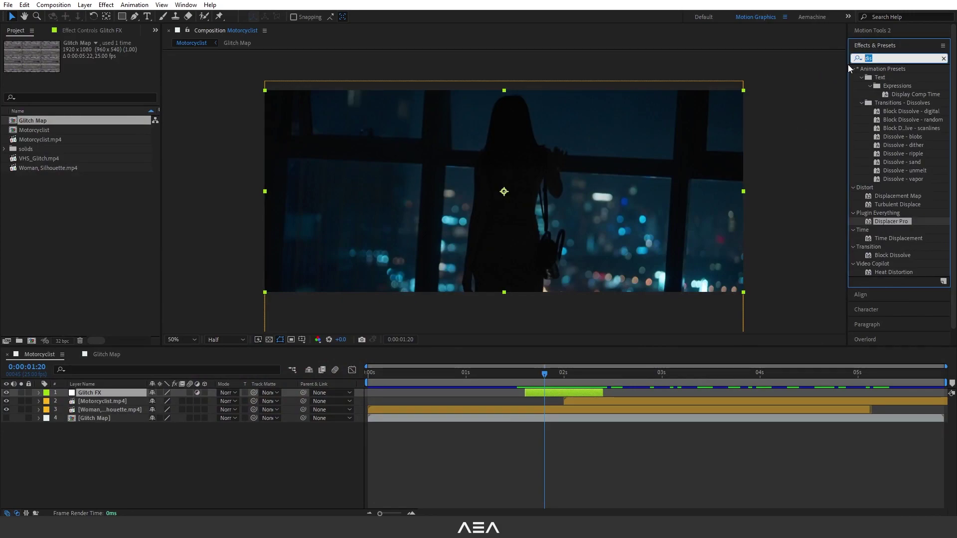
left_click(898, 104)
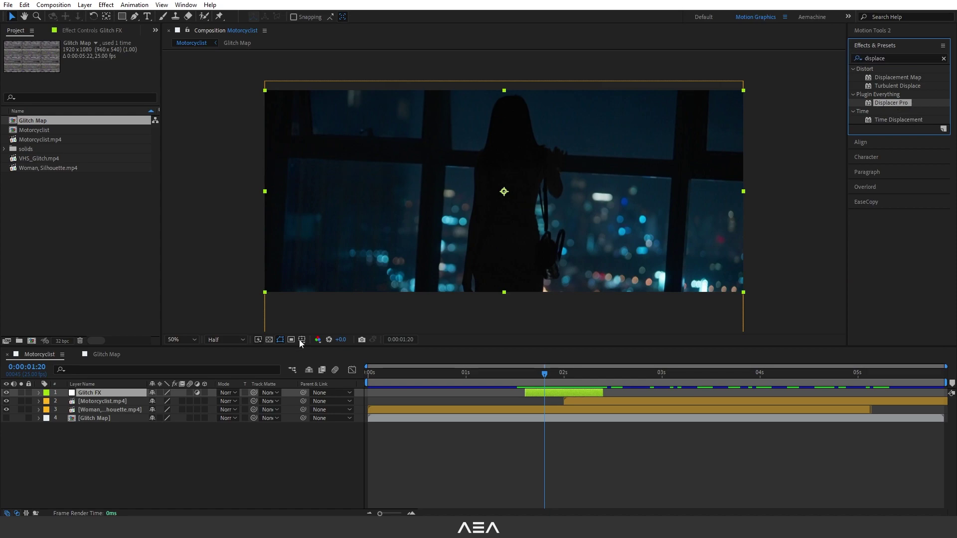
left_click(116, 393)
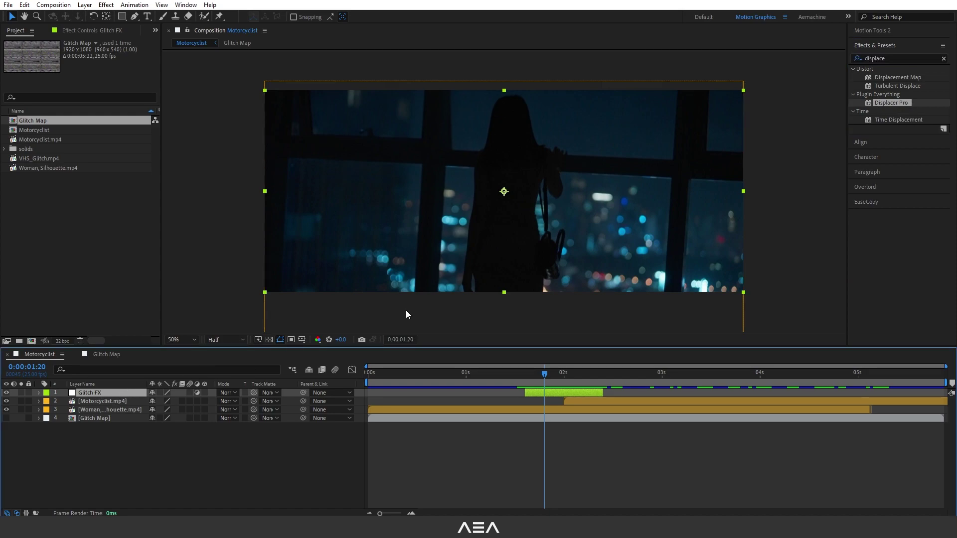
double_click(899, 103)
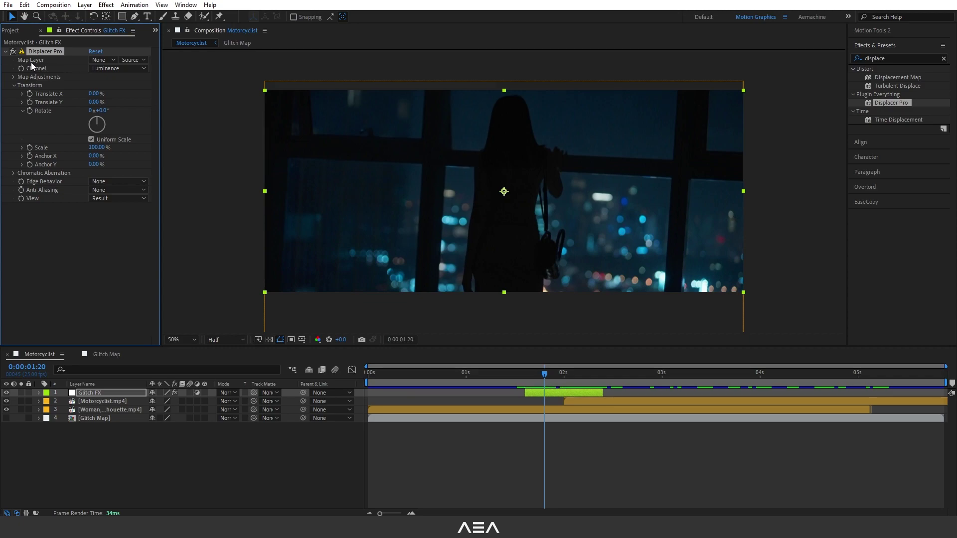
Set Displacer Pro's Map Layer to Glitch Map with source Effects & Masks.
left_click(104, 60)
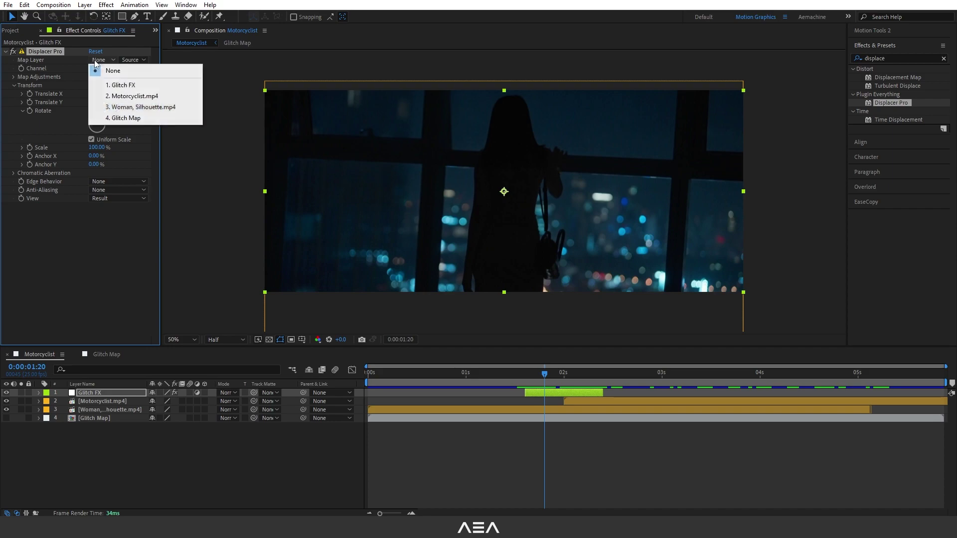
left_click(112, 119)
left_click(132, 61)
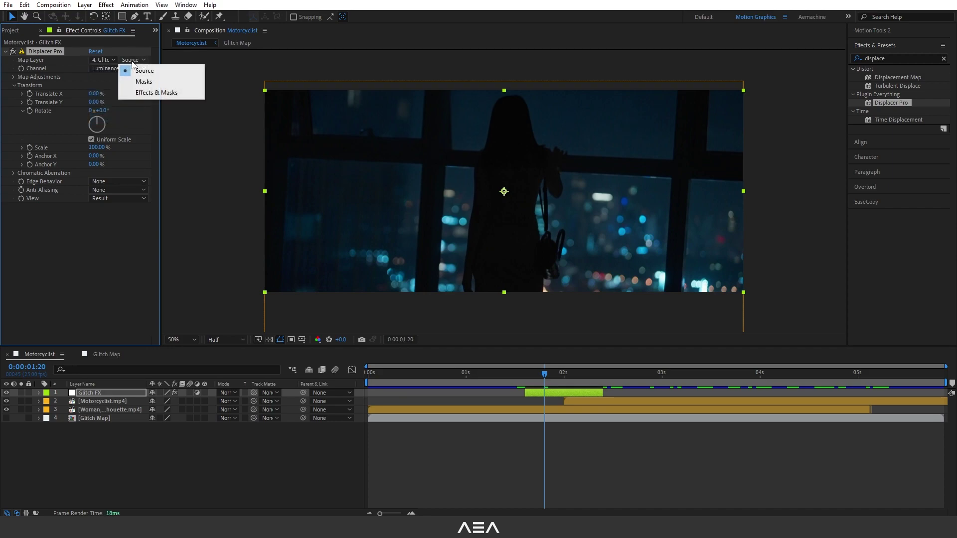
left_click(157, 95)
At 1:15, set keyframes for Translate X, Y and Rotate and expand Chromatic Aberration.
left_click_drag(546, 375, 526, 382)
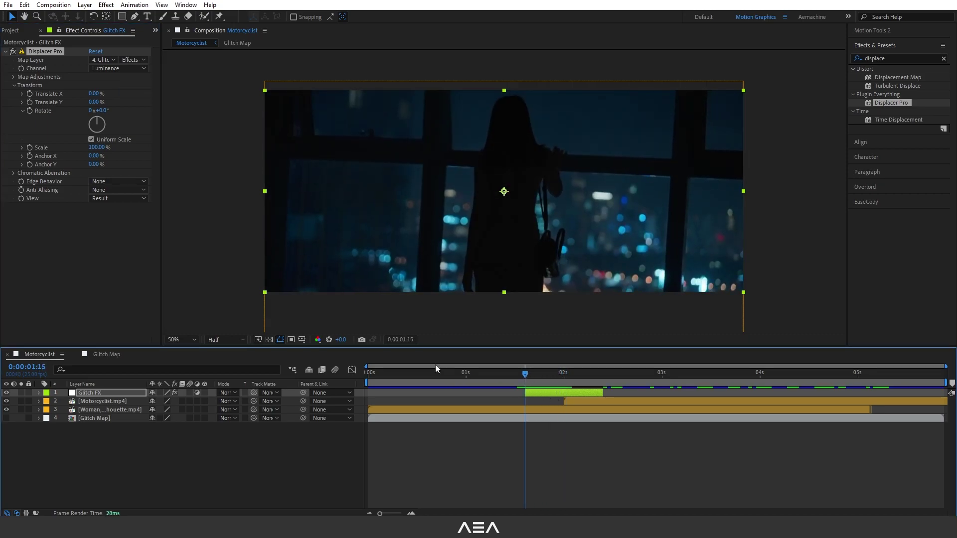
left_click(29, 94)
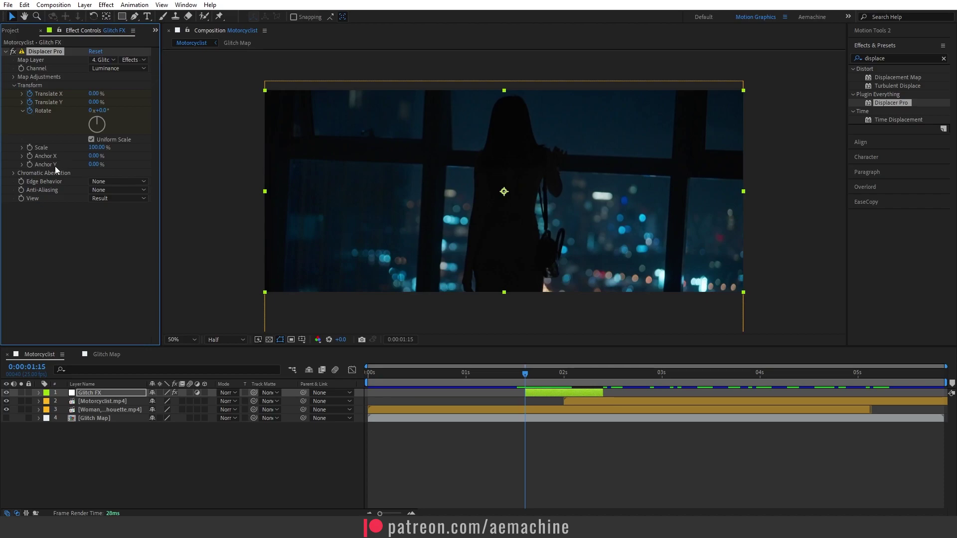
left_click(13, 173)
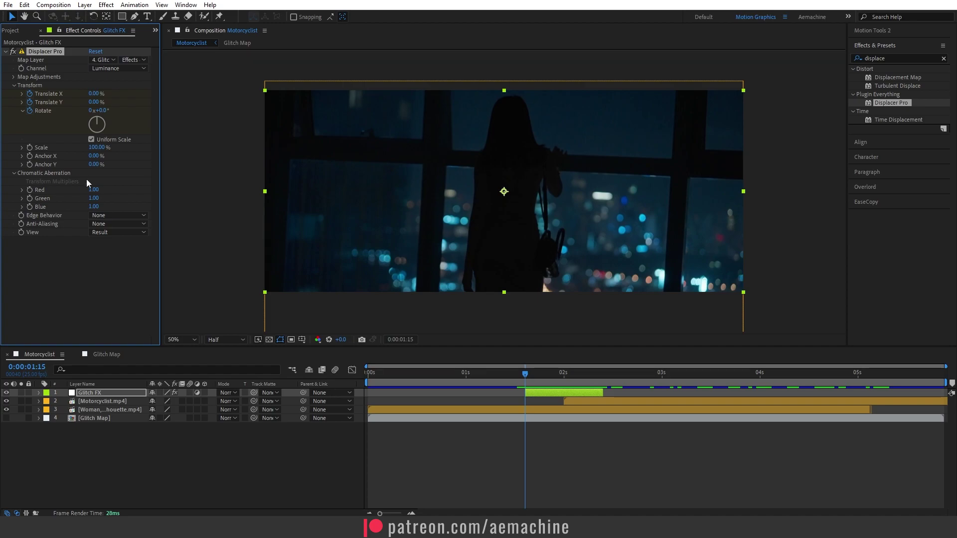
left_click(95, 393)
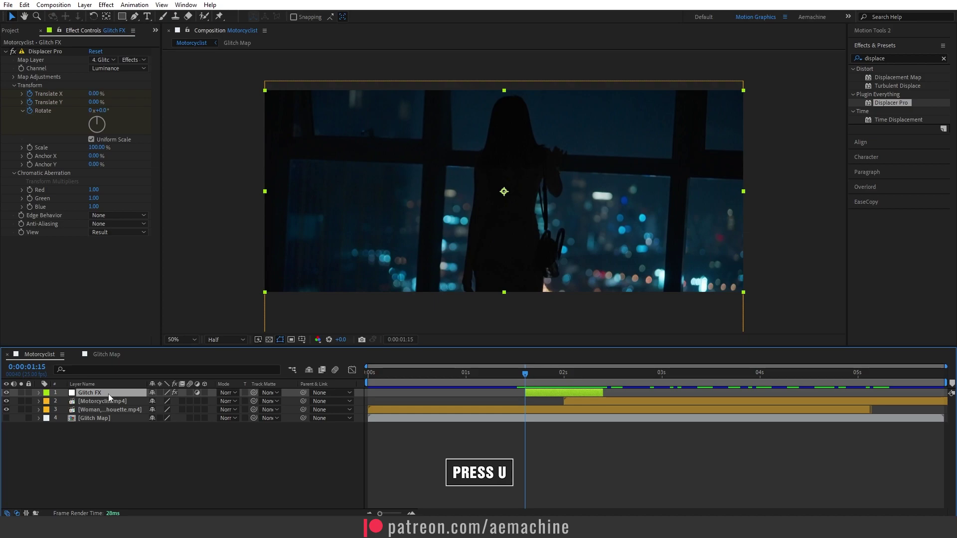
Just past 1:15, push Displacer Pro's Translate X to 157%.
key("u")
left_click_drag(527, 374, 565, 381)
left_click_drag(96, 94, 461, 109)
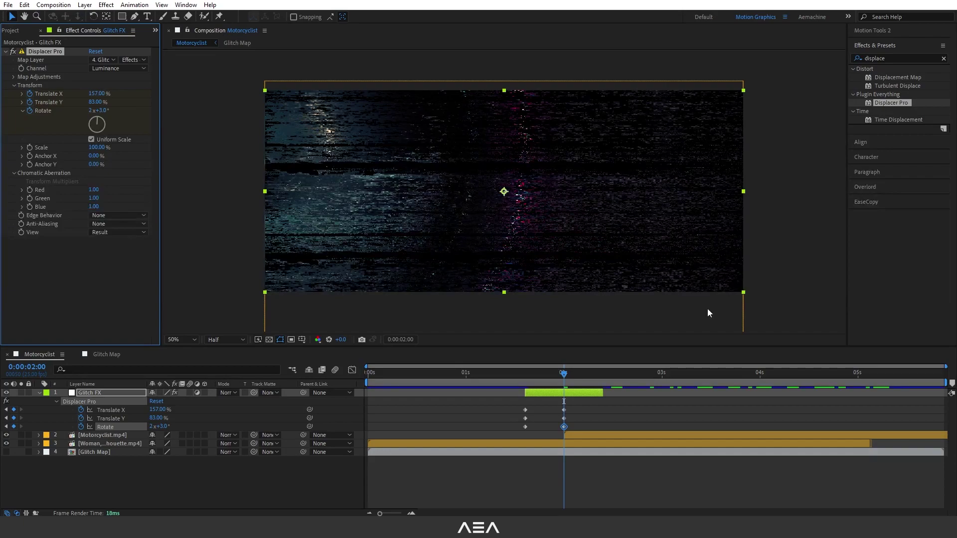
Paste the zero keyframes at 02:10, then at 02:00 set Translate X 187% and Rotate 2x+120°.
left_click_drag(579, 375, 604, 379)
left_click_drag(546, 408, 509, 430)
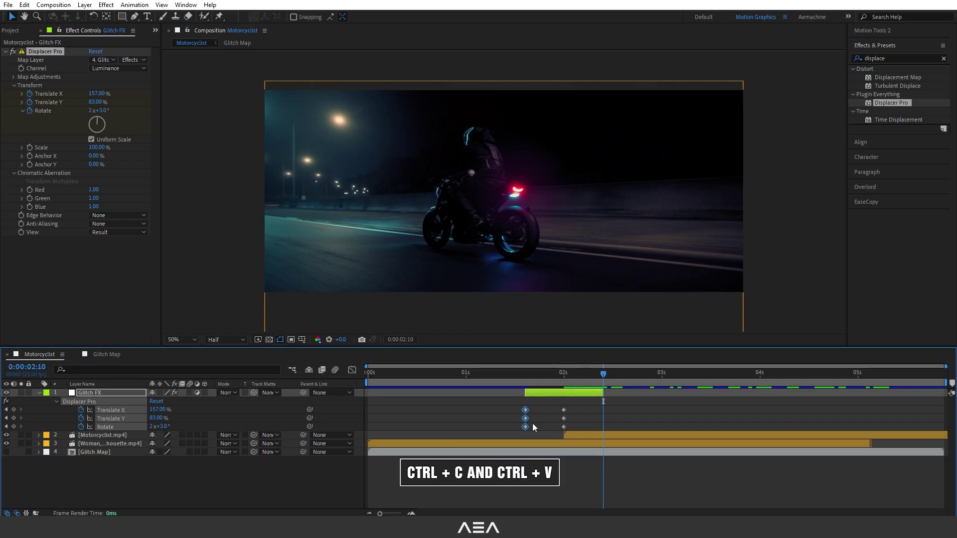
key("ctrl+v")
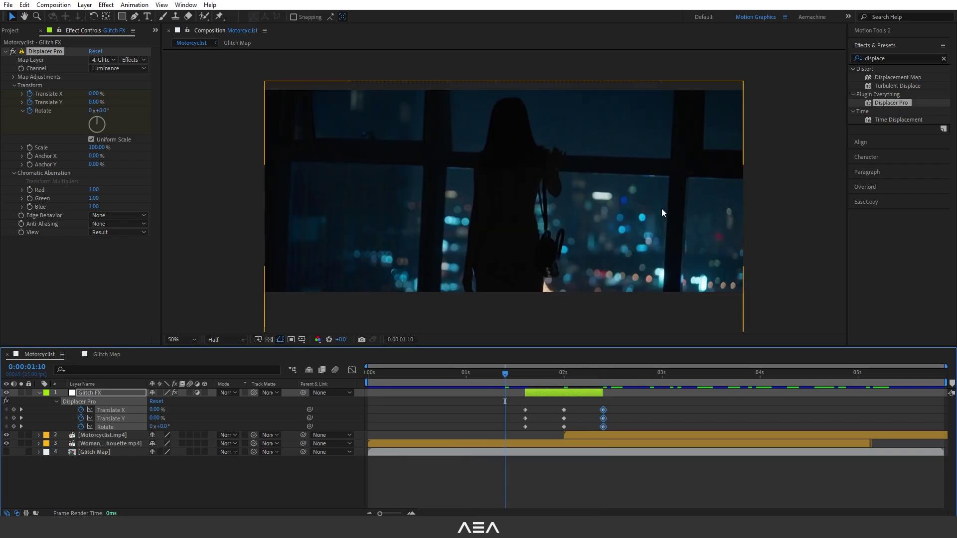
key("space")
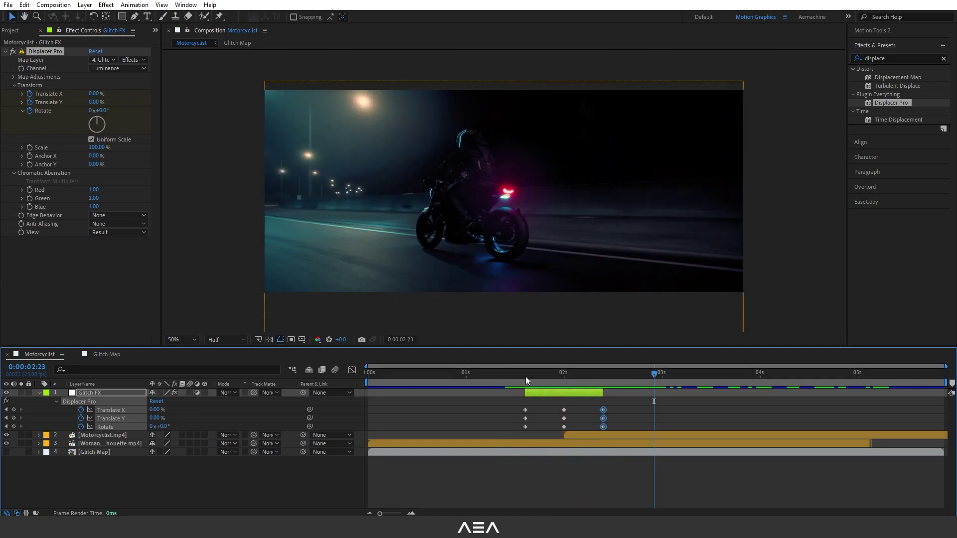
left_click_drag(526, 376, 563, 375)
left_click_drag(159, 410, 223, 429)
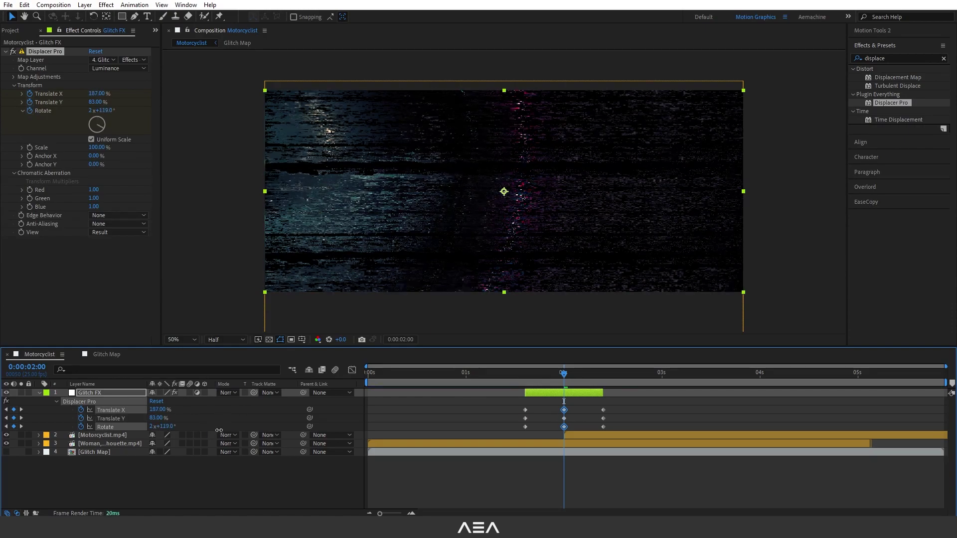
At the 02:03 frame, set Displacer Pro chromatic aberration to Red 2.81, Green 1.93, Blue 0.53.
left_click_drag(560, 379, 536, 381)
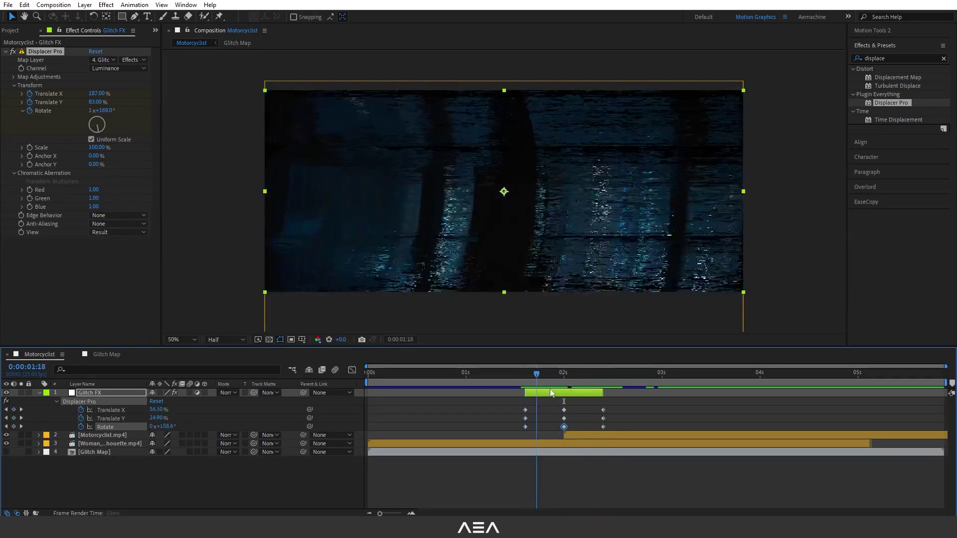
left_click(576, 379)
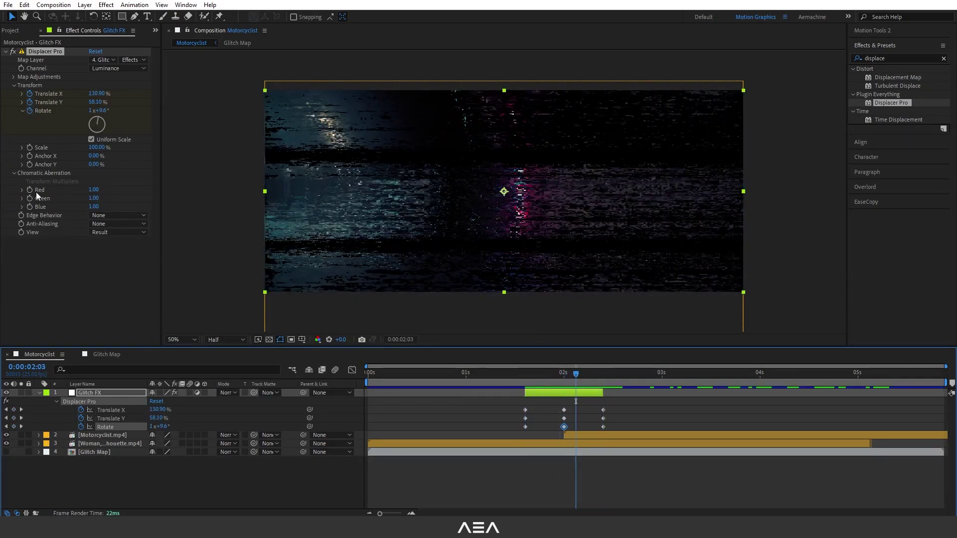
left_click_drag(94, 192, 70, 210)
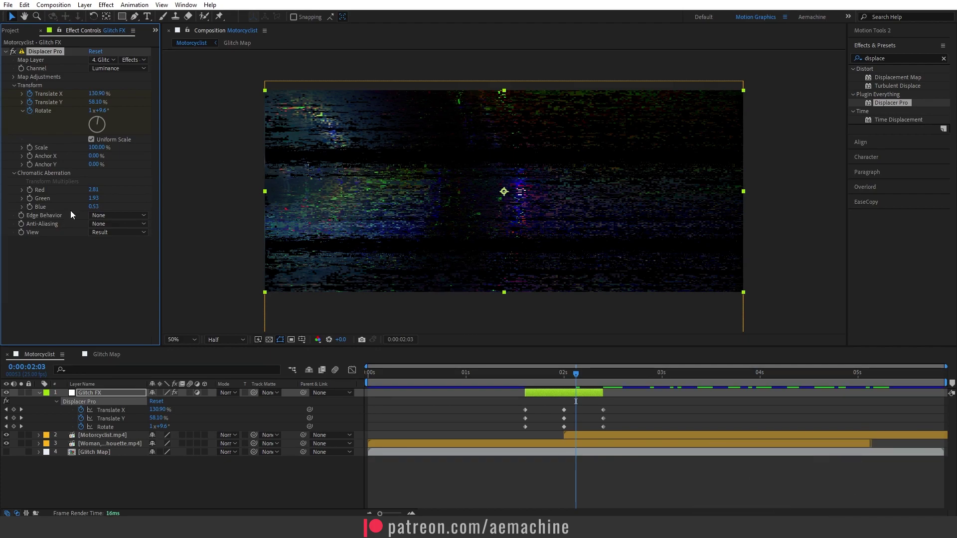
Try Repeat edge behaviour while scrubbing the glitch, then return Edge Behavior to None.
left_click(117, 219)
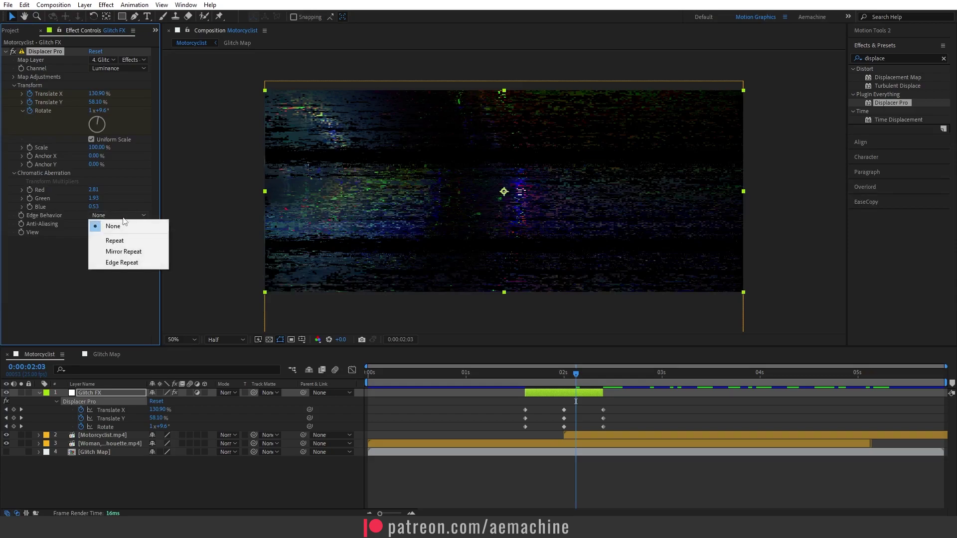
left_click(127, 240)
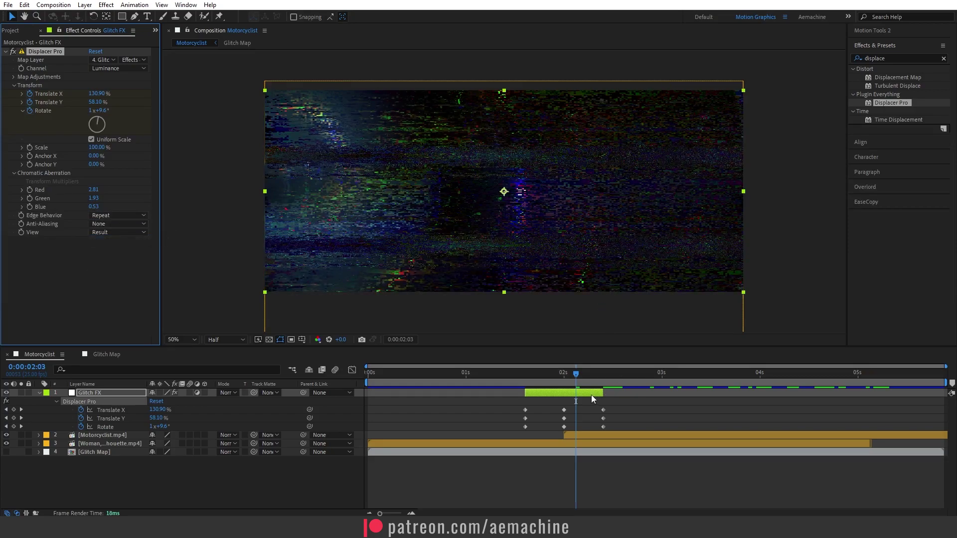
left_click_drag(509, 374, 562, 393)
left_click(125, 216)
left_click(113, 226)
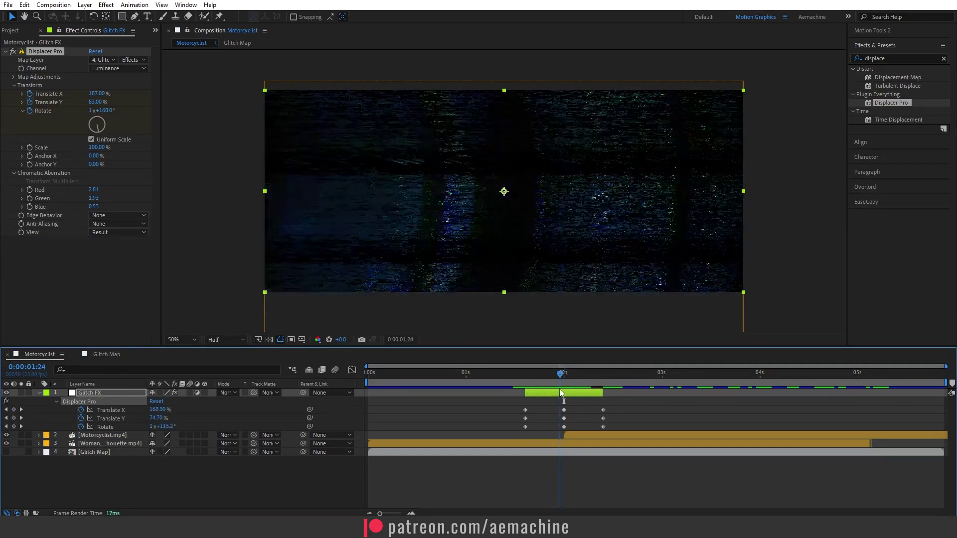
left_click(91, 393)
left_click(891, 64)
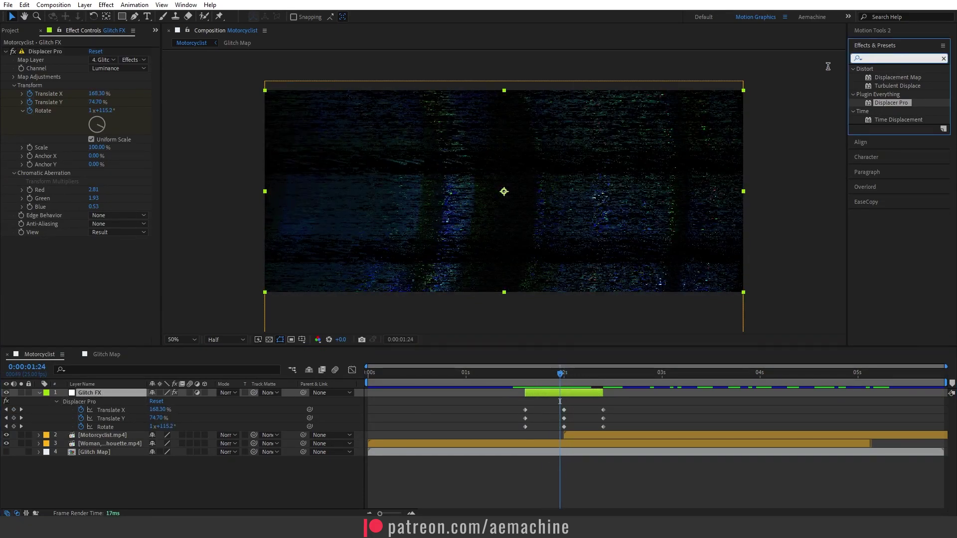
Apply Glow to the Glitch FX layer and stack it above the collapsed Displacer Pro.
type("glow")
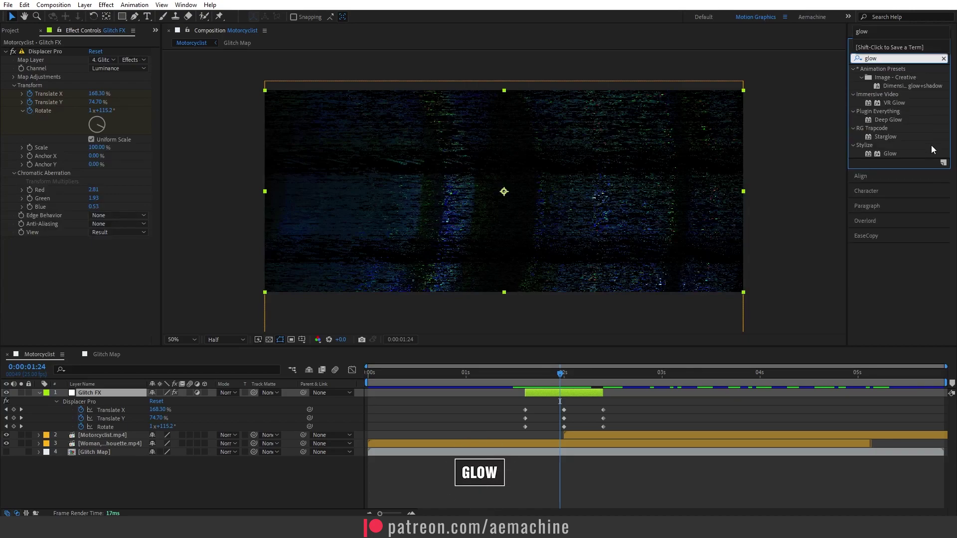
double_click(889, 152)
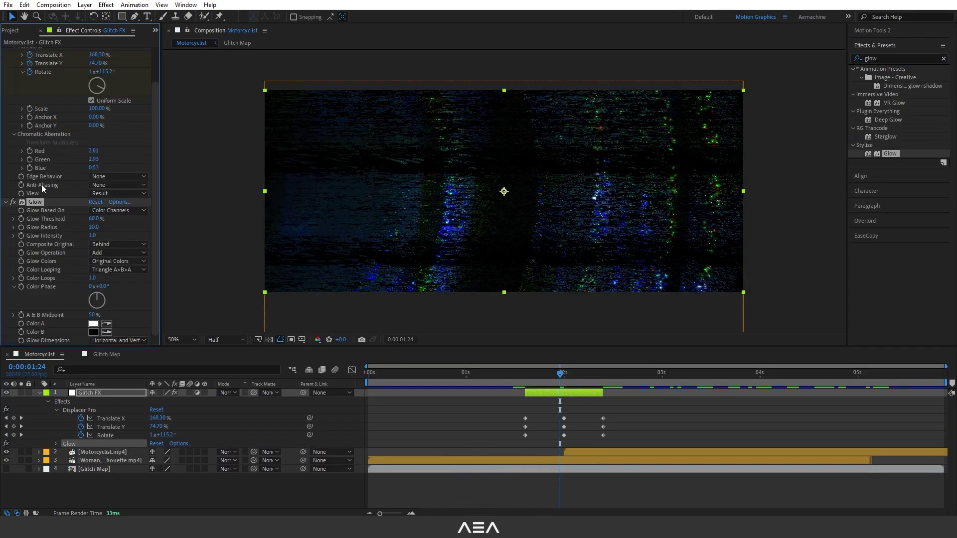
left_click_drag(35, 204, 46, 50)
left_click(6, 199)
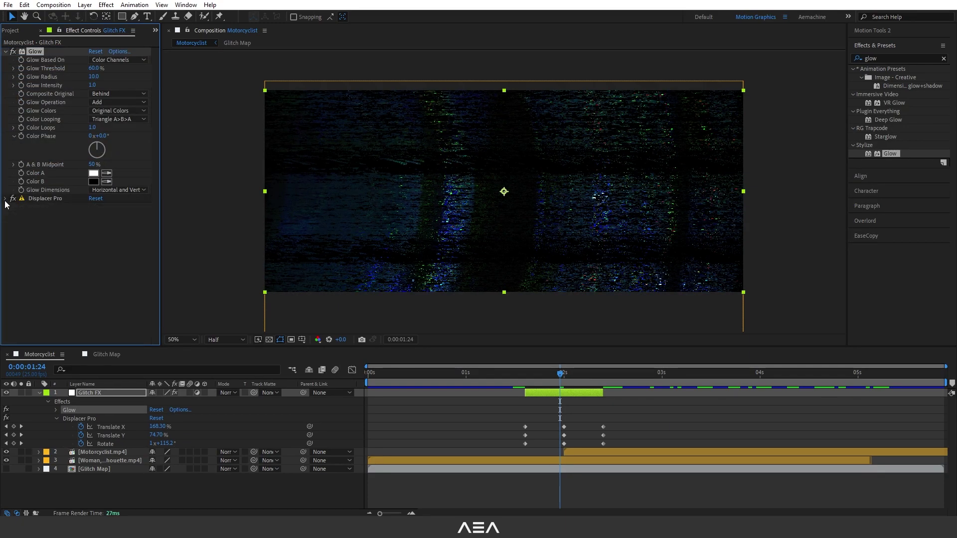
Set Glow Radius to 157, Intensity 2.7 and Threshold about 63%, then show project items.
left_click_drag(92, 77, 180, 90)
mouse_move(113, 67)
left_mouse_down()
mouse_move(131, 68)
mouse_move(84, 71)
mouse_move(101, 68)
left_mouse_up()
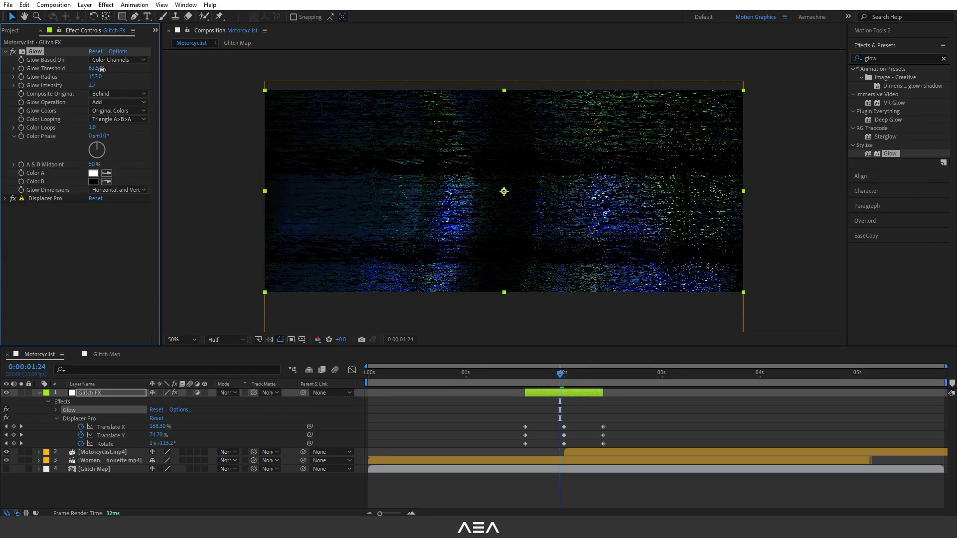
left_click(11, 31)
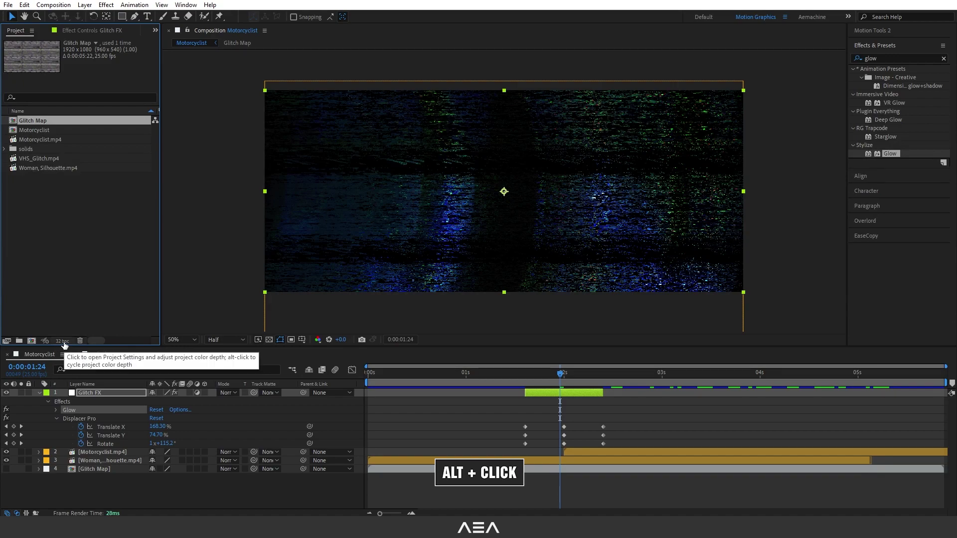
Toggle project colour depth to 8 bpc and back to 32 bpc, then collapse Glitch FX at the comp start.
left_click(63, 342, "alt")
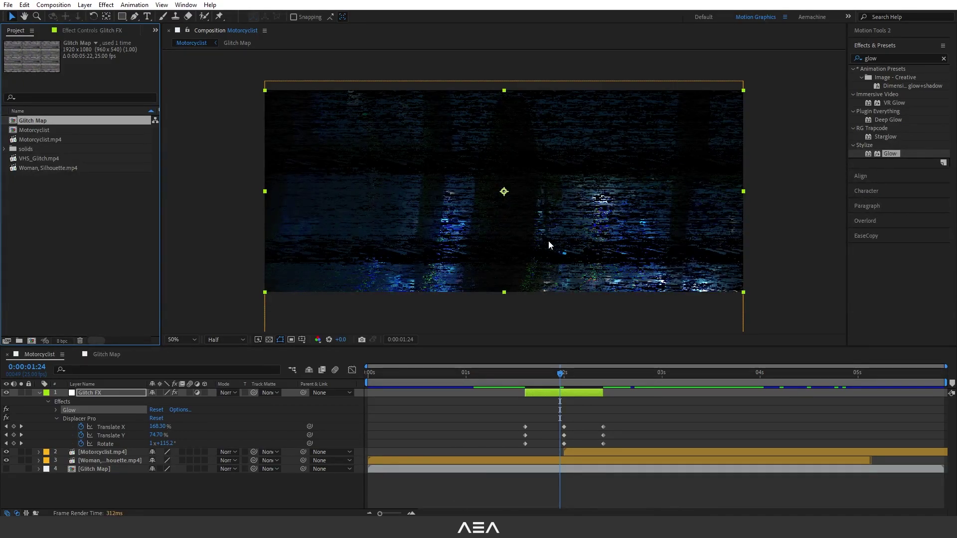
left_click(63, 341, "alt")
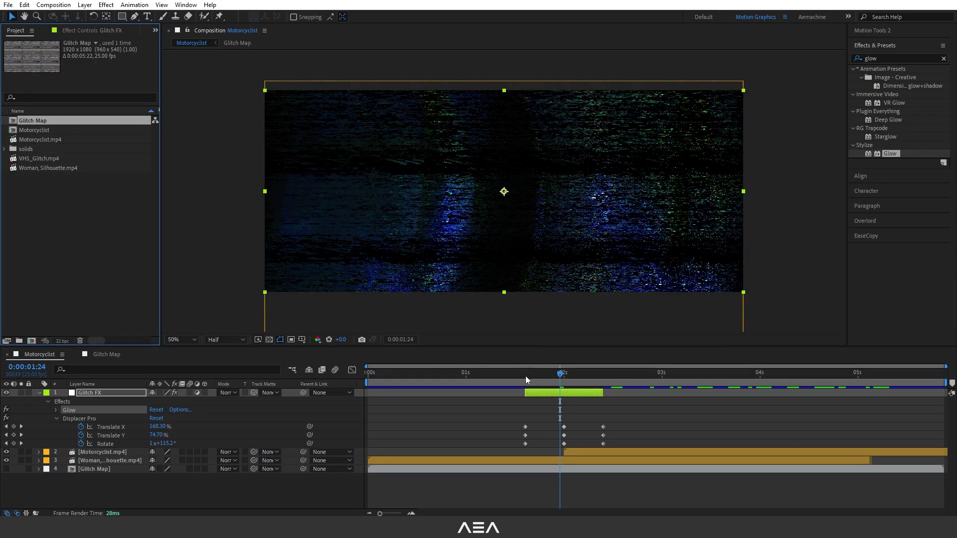
left_click_drag(533, 375, 156, 419)
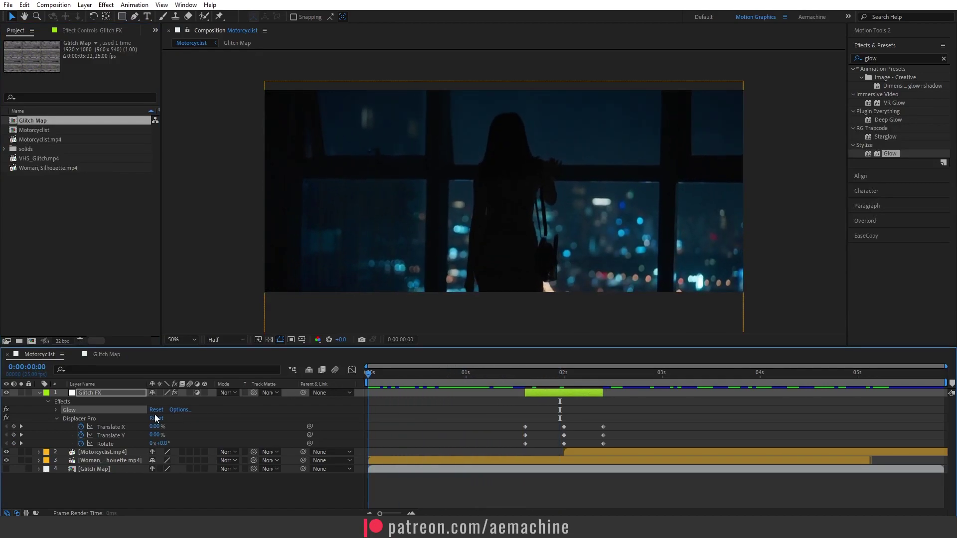
left_click(38, 393)
left_click(200, 458)
Preview the composition, reviewing the glowing glitch cut around 02:01.
key("space")
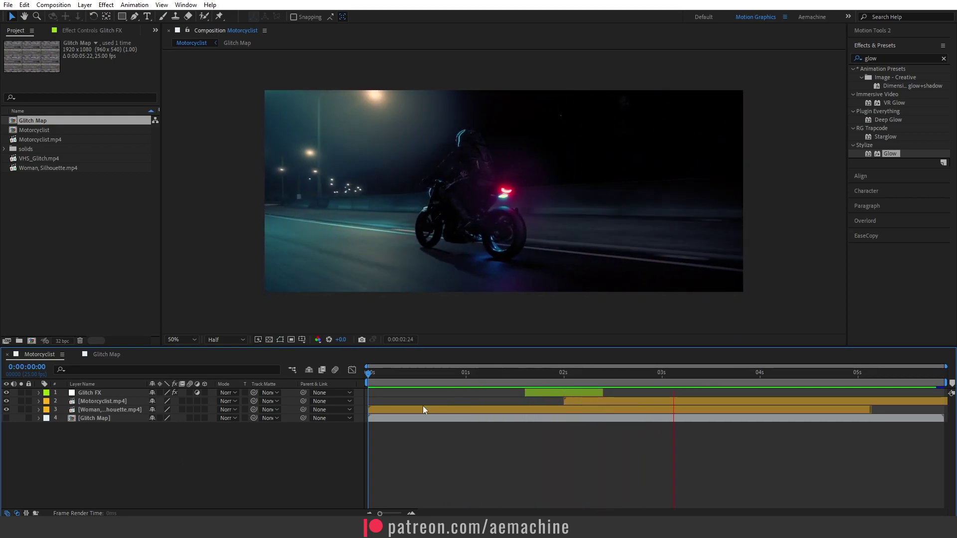
left_click_drag(523, 372, 578, 388)
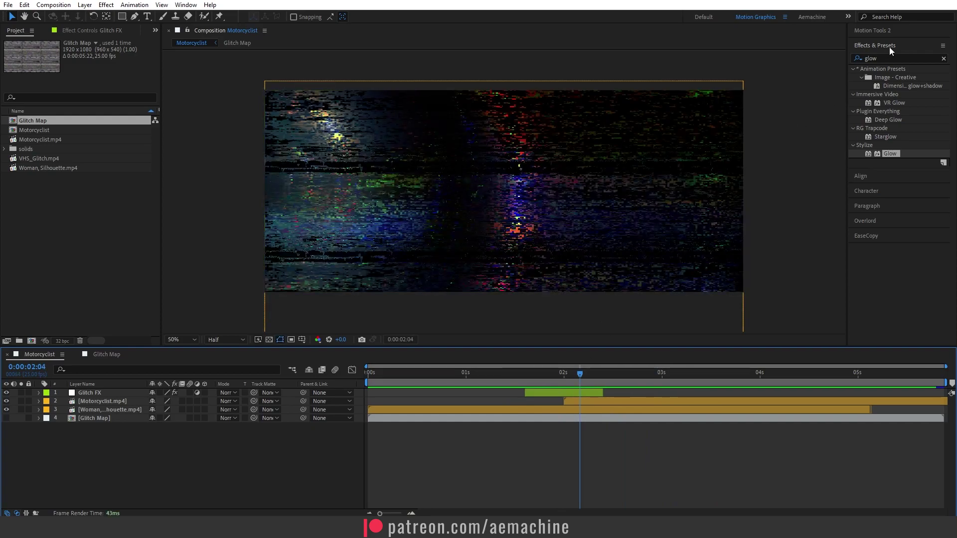
left_click(889, 47)
key("space")
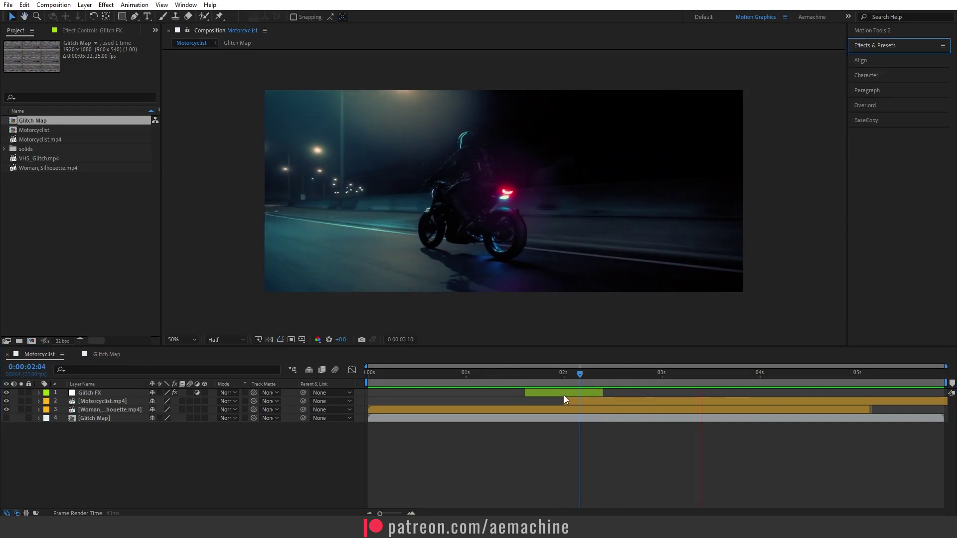